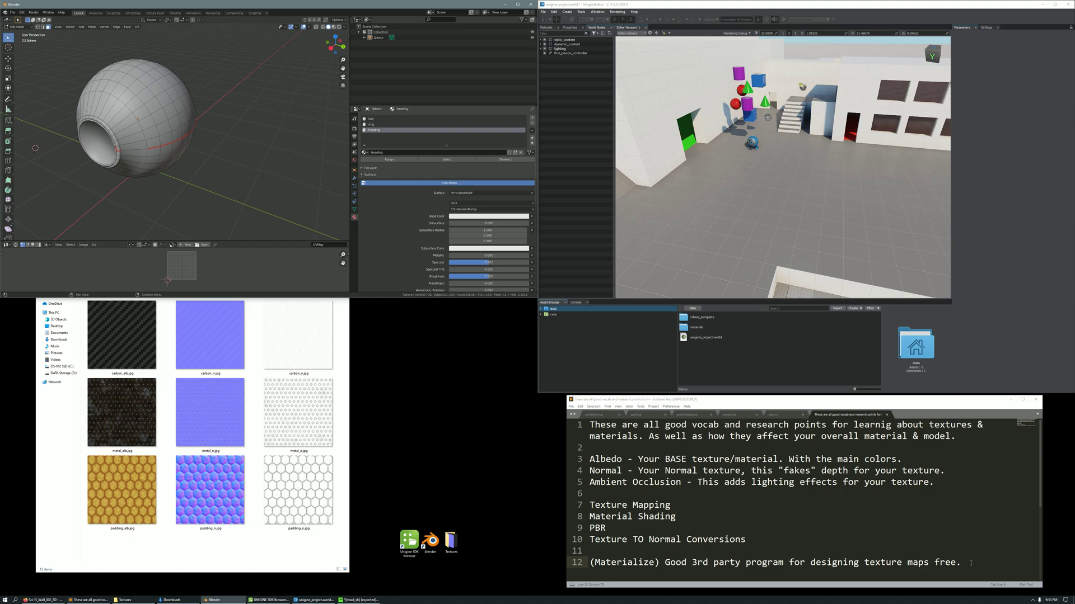
pyautogui.moveTo(971, 563)
pyautogui.mouseDown()
pyautogui.moveTo(648, 425)
pyautogui.moveTo(878, 471)
pyautogui.moveTo(985, 558)
pyautogui.mouseUp()
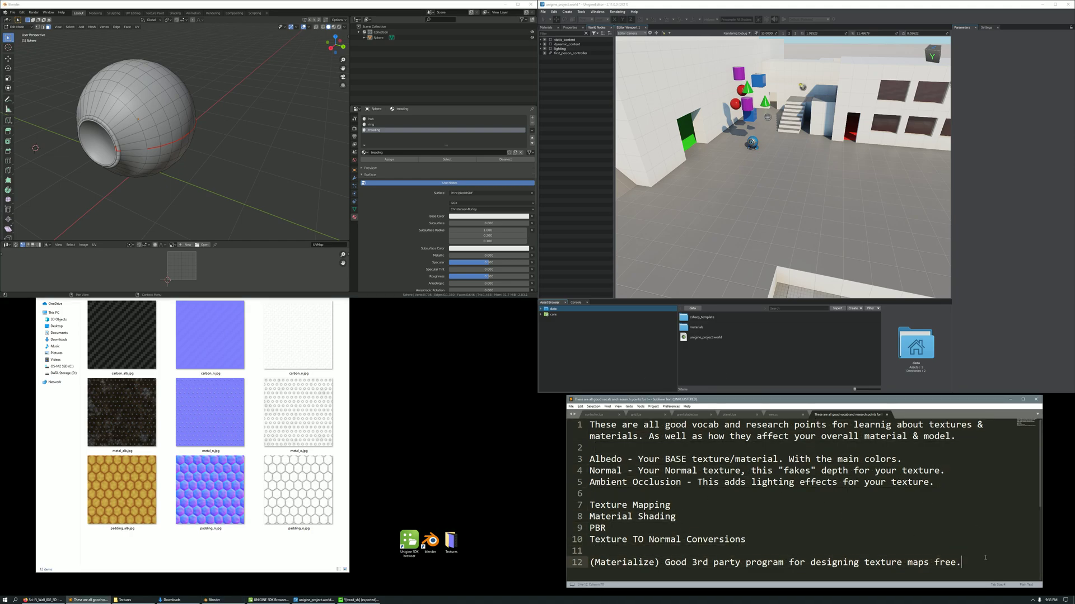
pyautogui.click(997, 377)
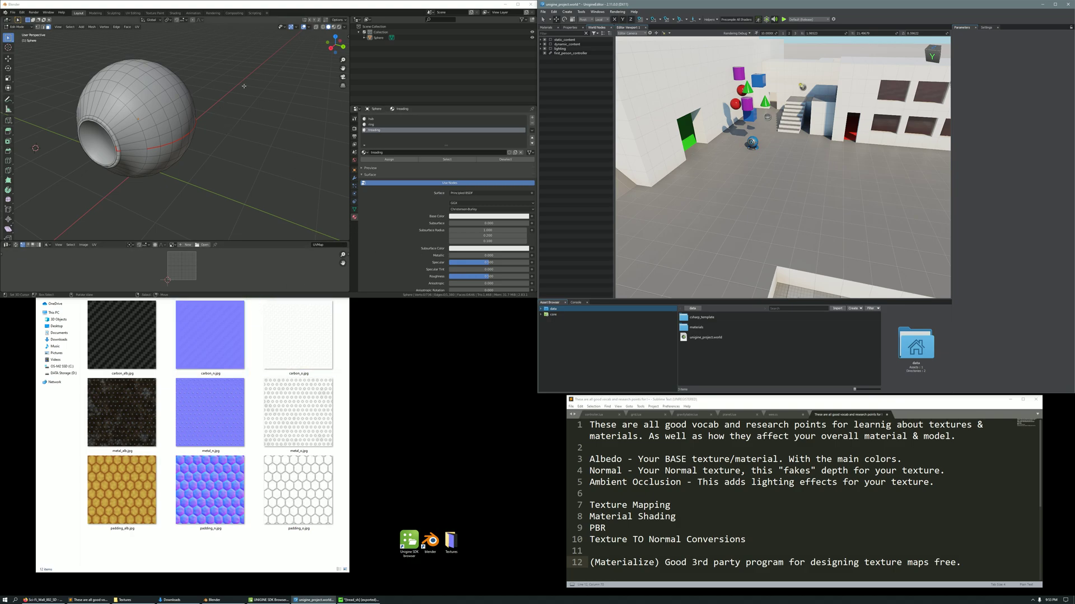
# Check which faces of the sphere use the treading and ring materials by selecting and deselecting each material's faces
pyautogui.moveTo(231, 79); pyautogui.dragTo(207, 88, button='middle')
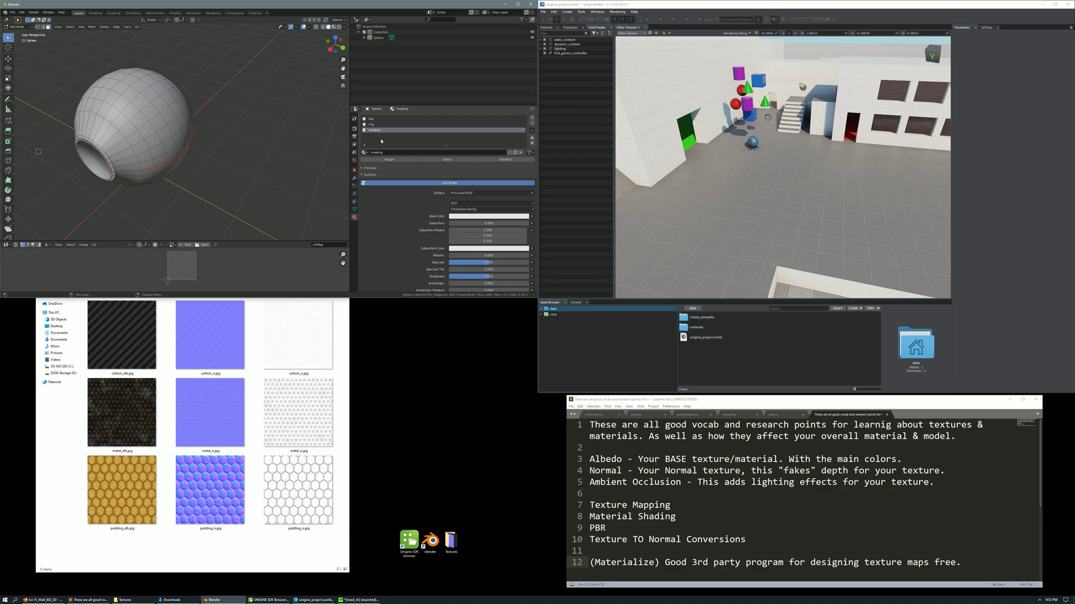
pyautogui.click(447, 159)
pyautogui.moveTo(184, 130); pyautogui.dragTo(235, 137, button='middle')
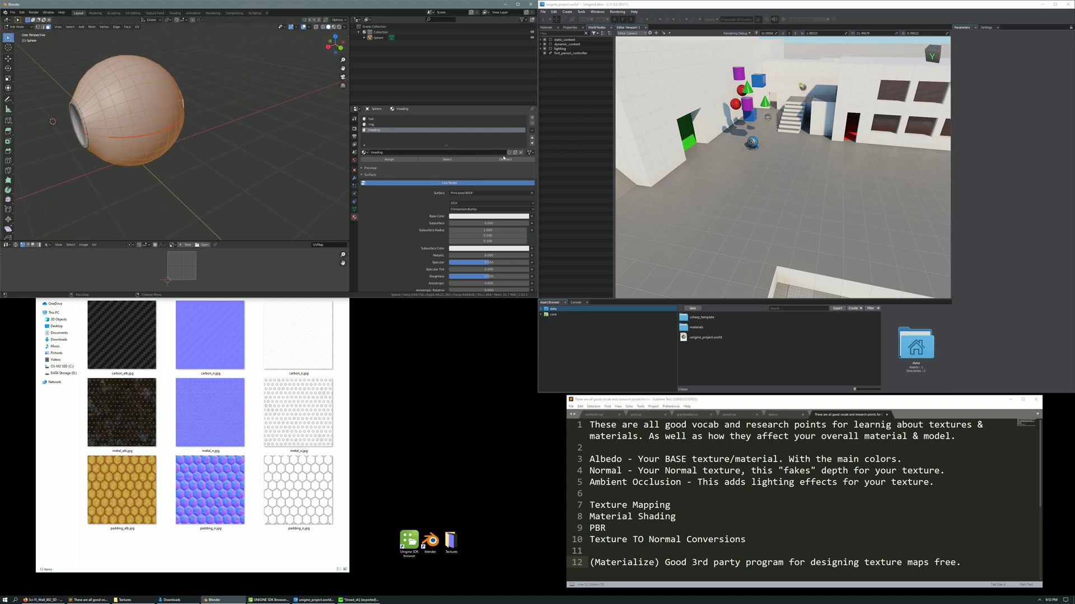
pyautogui.click(505, 159)
pyautogui.click(416, 123)
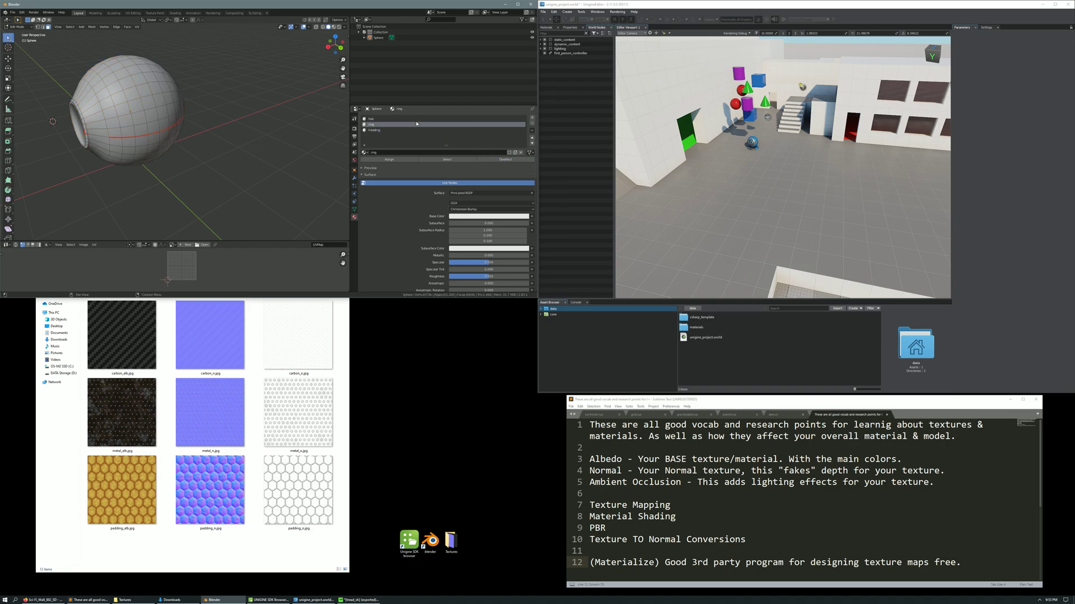
pyautogui.click(458, 159)
pyautogui.moveTo(196, 119)
pyautogui.mouseDown(button='middle')
pyautogui.moveTo(227, 133)
pyautogui.moveTo(205, 111)
pyautogui.mouseUp(button='middle')
pyautogui.click(504, 159)
# Select the faces assigned to the hub material and inspect them at the open end of the sphere
pyautogui.click(416, 119)
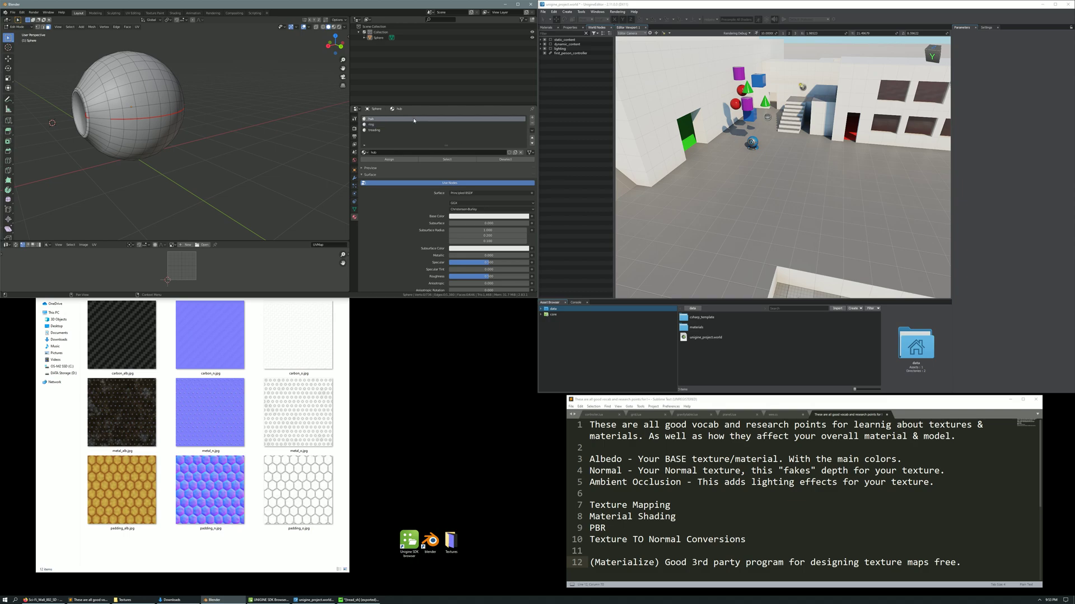
pyautogui.click(458, 161)
pyautogui.moveTo(146, 130); pyautogui.dragTo(274, 194, button='middle')
pyautogui.scroll(3, 274, 134)
pyautogui.scroll(-3, 198, 155)
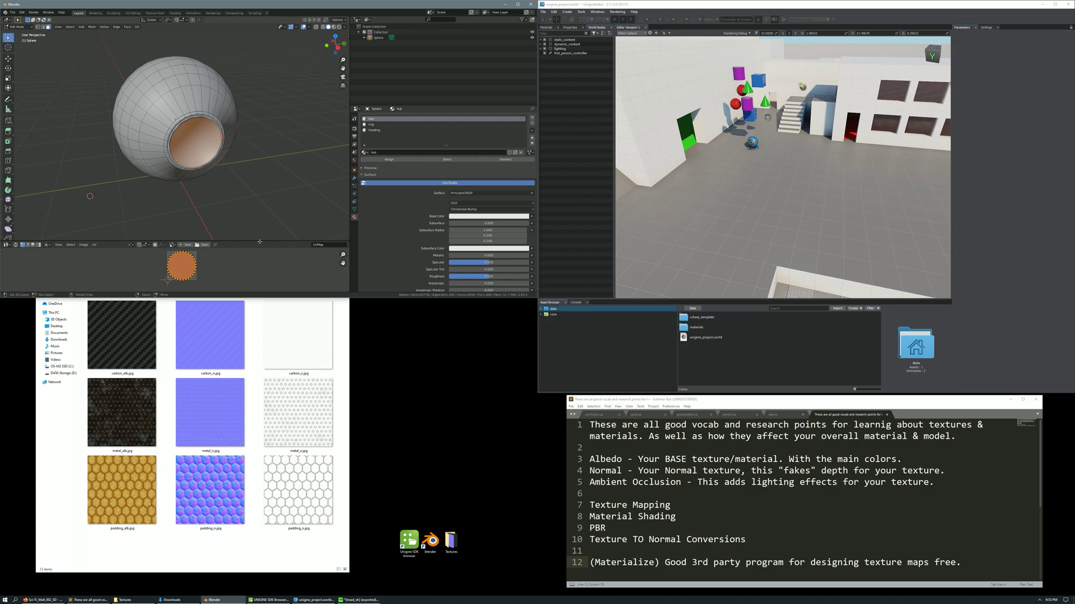
# Review the albedo, normal and ambient occlusion images for carbon, metal and padding in the Textures folder, one map type at a time
pyautogui.click(298, 544)
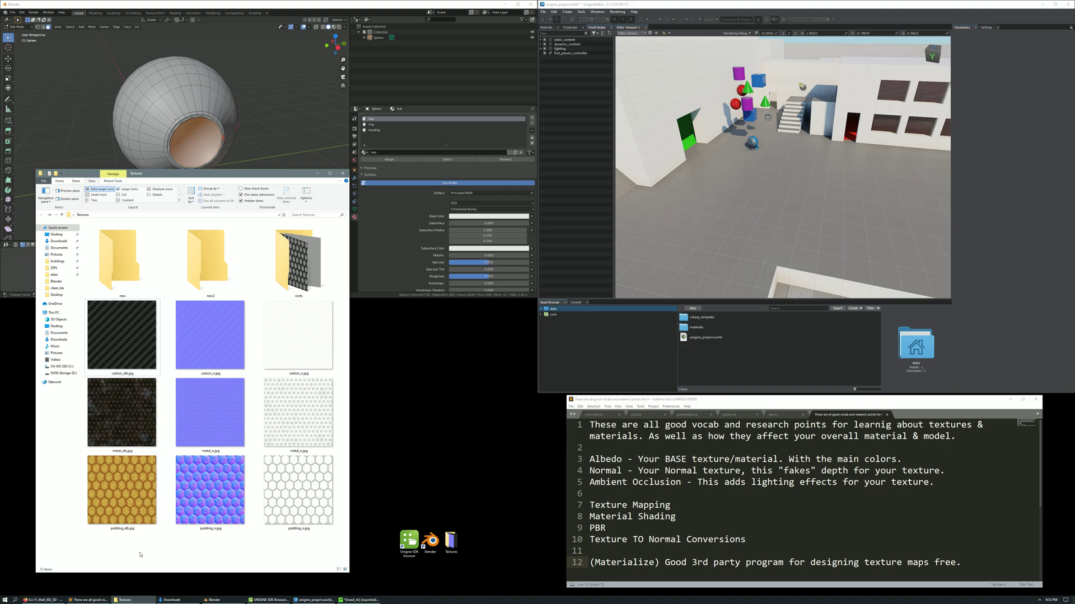
pyautogui.moveTo(140, 553); pyautogui.dragTo(101, 316)
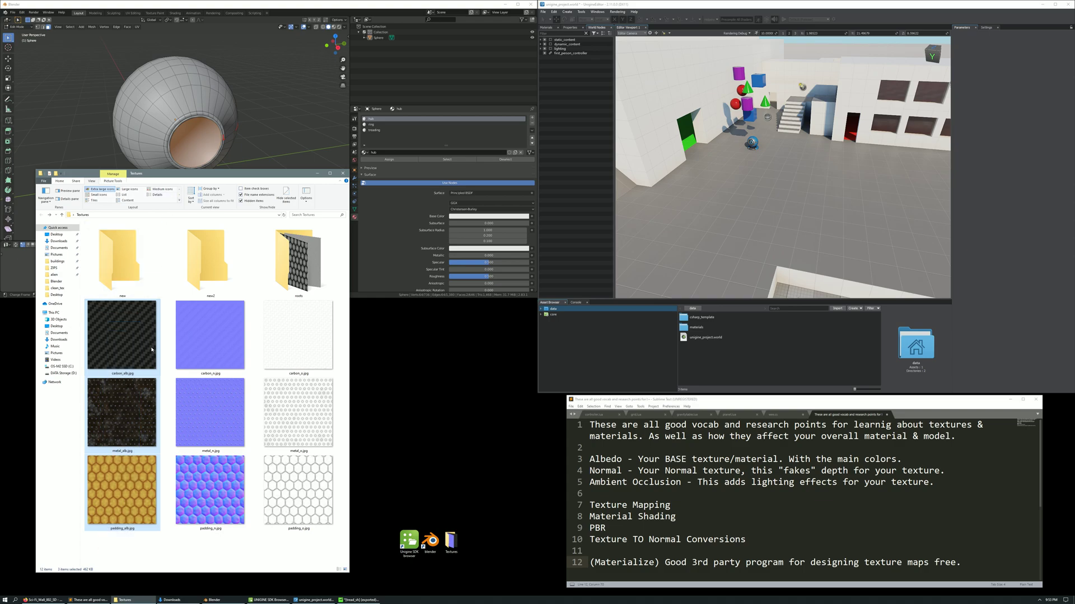
pyautogui.moveTo(226, 544); pyautogui.dragTo(201, 337)
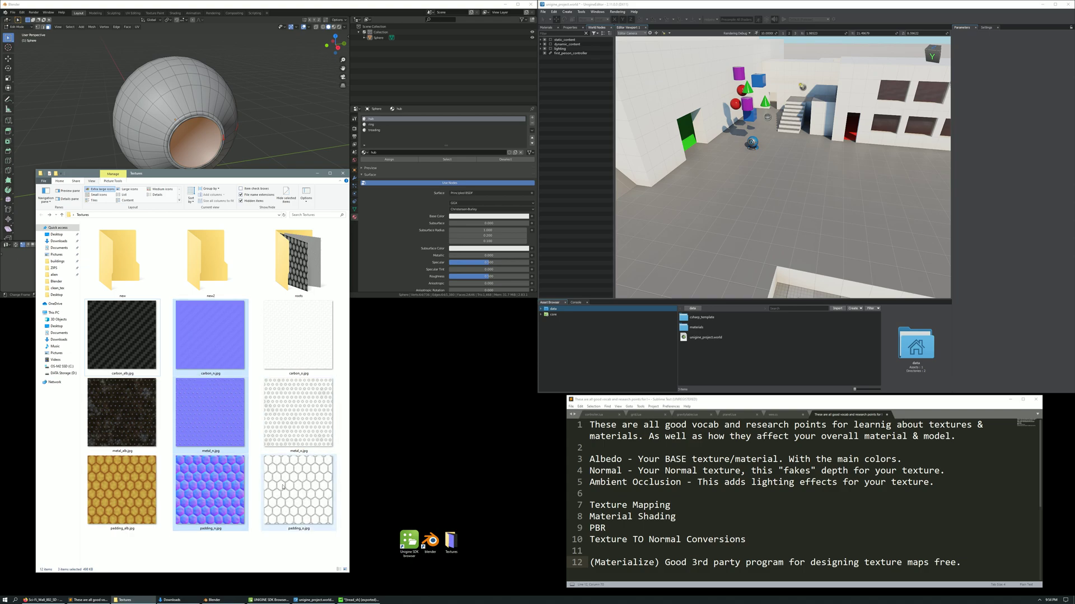
pyautogui.moveTo(326, 541); pyautogui.dragTo(268, 312)
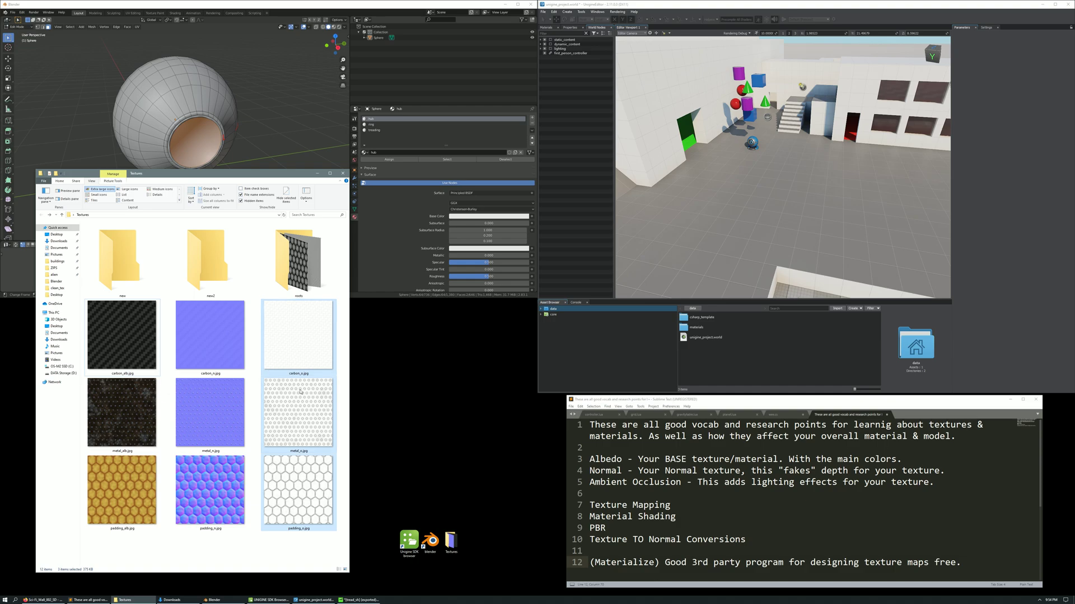
pyautogui.click(229, 545)
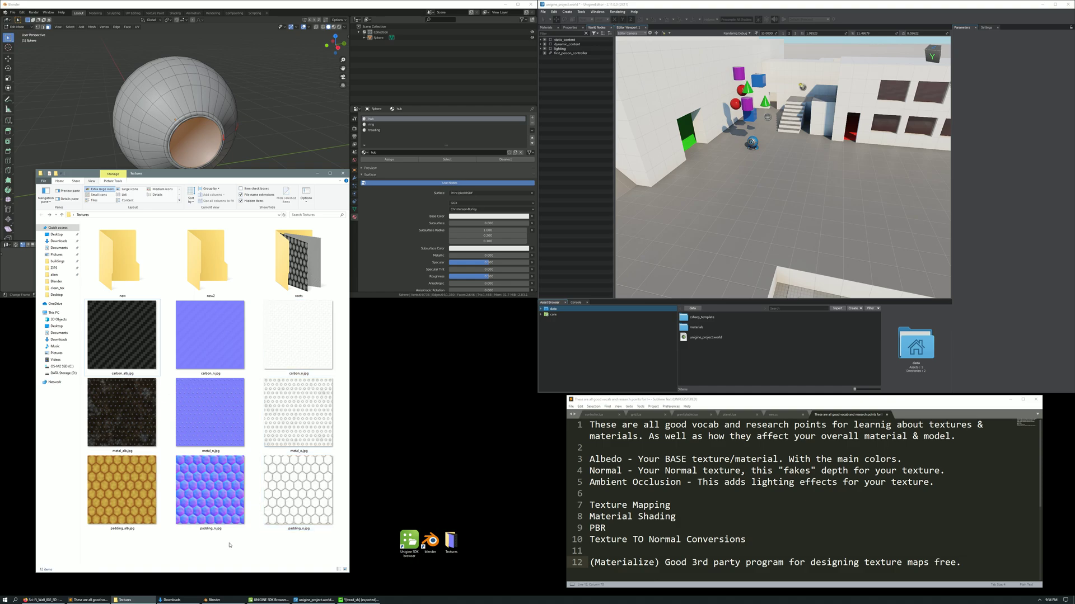
pyautogui.moveTo(229, 545); pyautogui.dragTo(192, 335)
pyautogui.moveTo(157, 554); pyautogui.dragTo(113, 331)
pyautogui.moveTo(321, 557); pyautogui.dragTo(273, 320)
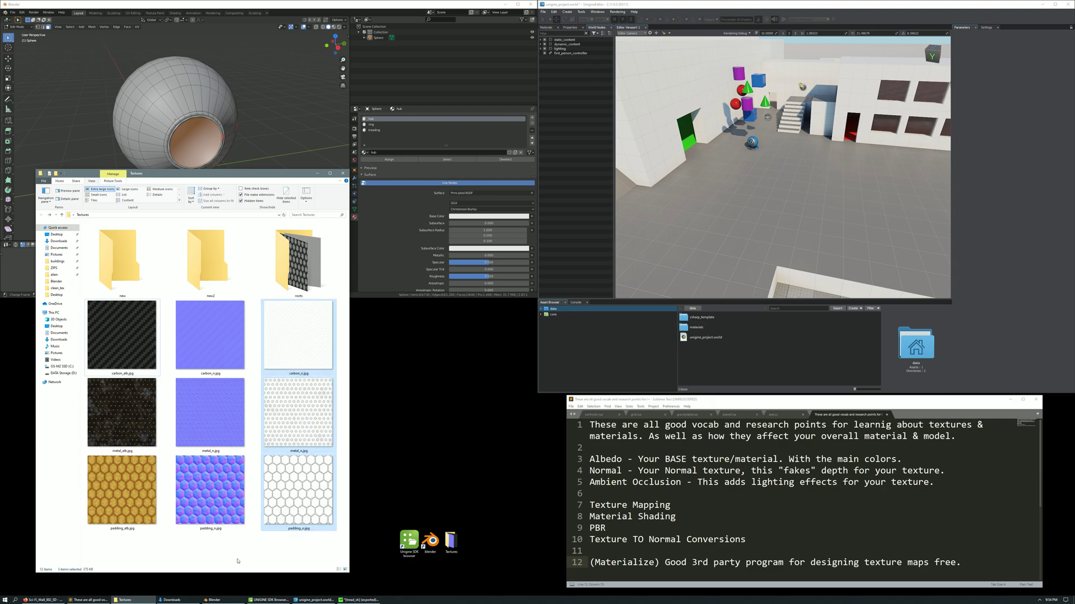
pyautogui.moveTo(237, 561); pyautogui.dragTo(185, 313)
pyautogui.moveTo(157, 549); pyautogui.dragTo(93, 310)
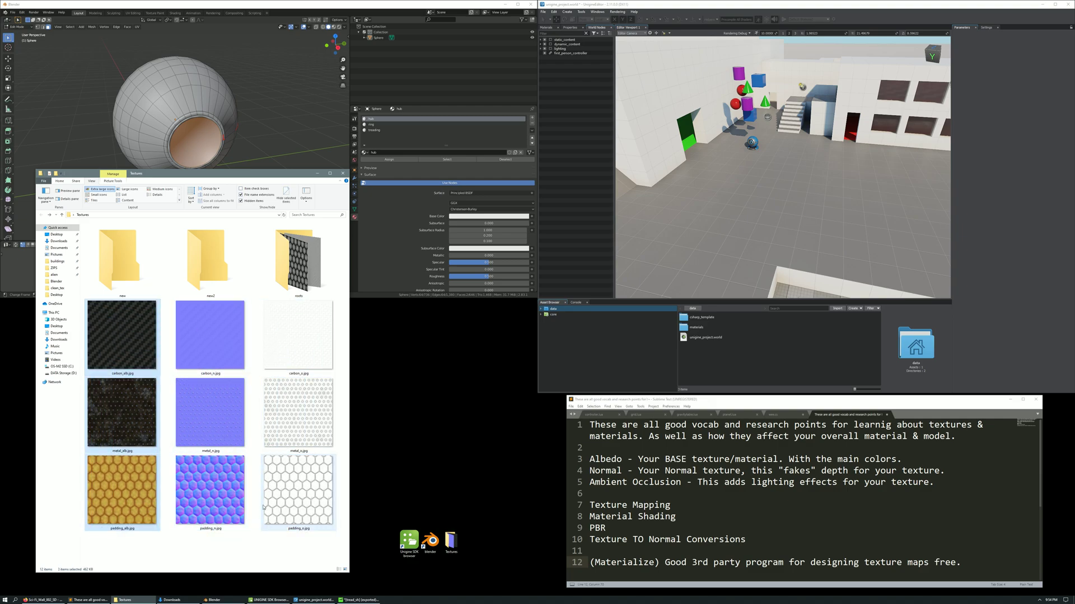
pyautogui.moveTo(239, 551); pyautogui.dragTo(184, 319)
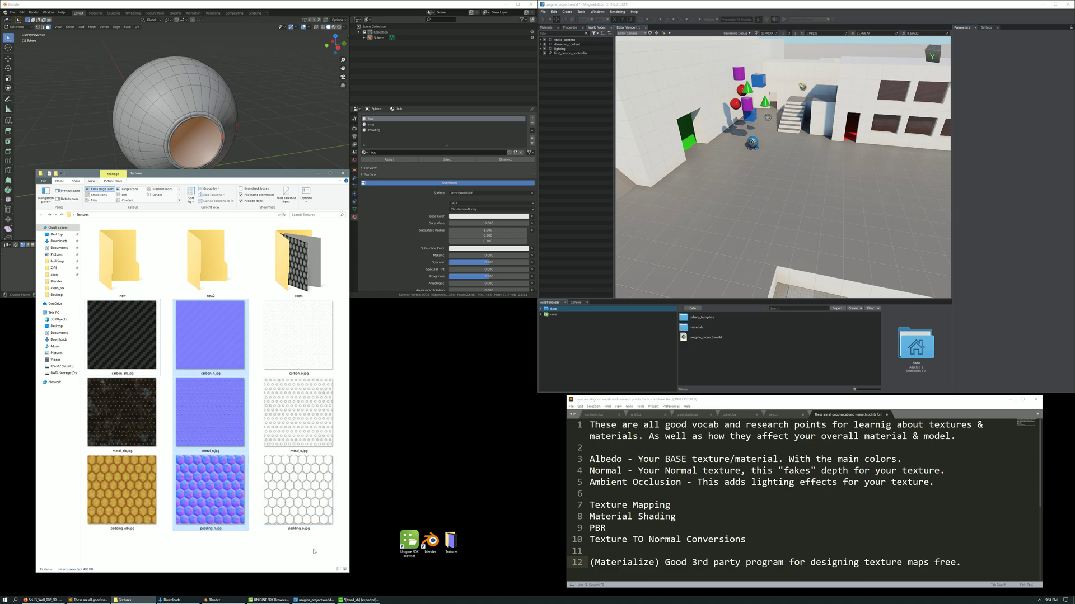
pyautogui.moveTo(313, 551); pyautogui.dragTo(277, 327)
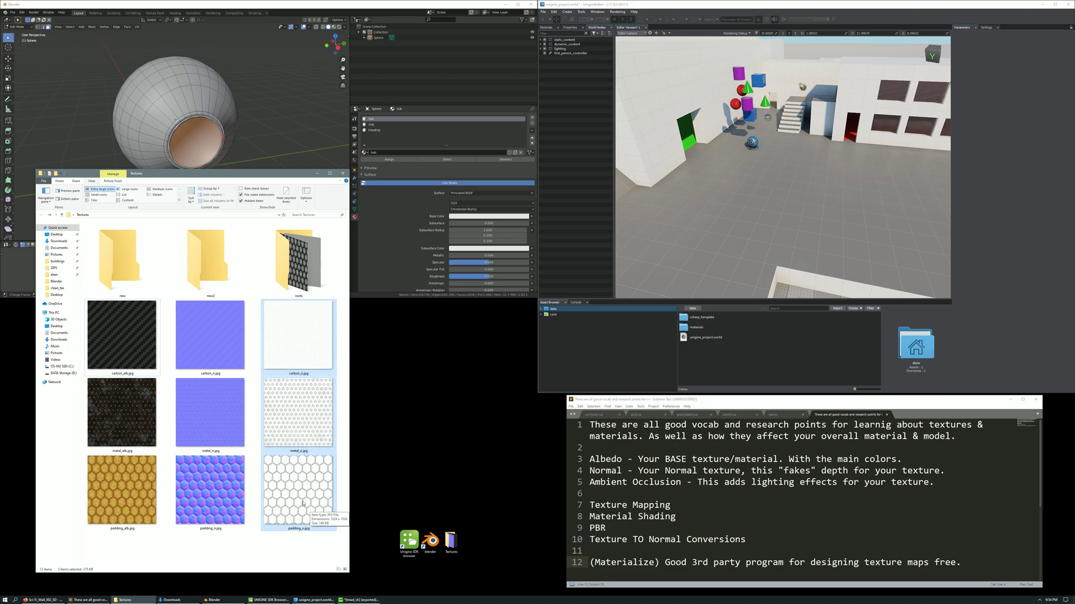
pyautogui.moveTo(235, 541); pyautogui.dragTo(159, 552)
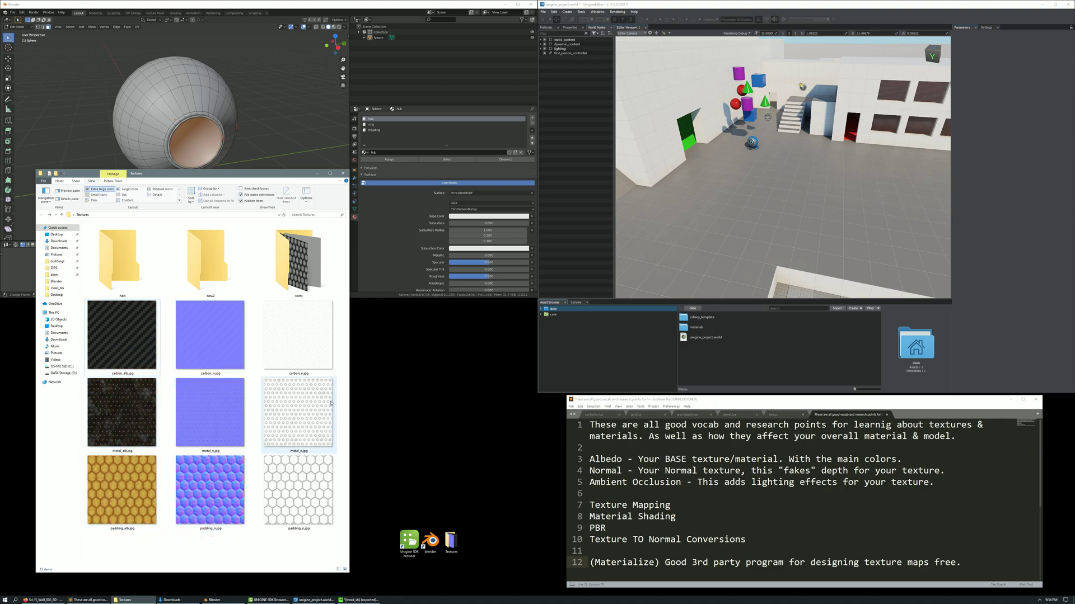
# Switch to Blender, start an FBX export of the model and set Apply Scalings to FBX Units Scale
pyautogui.click(395, 253)
pyautogui.click(13, 11)
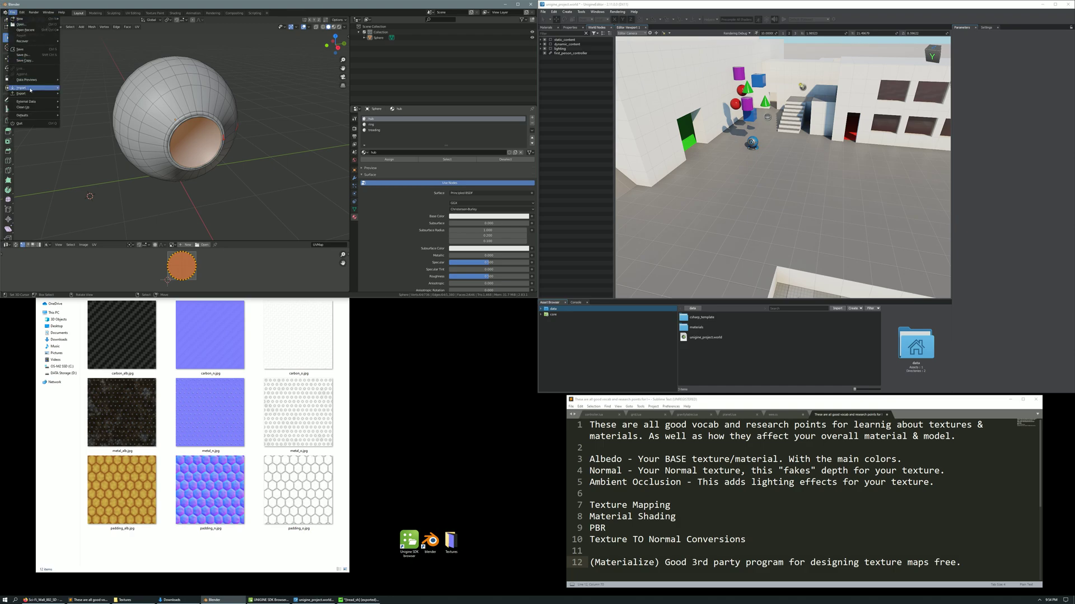
pyautogui.moveTo(30, 94)
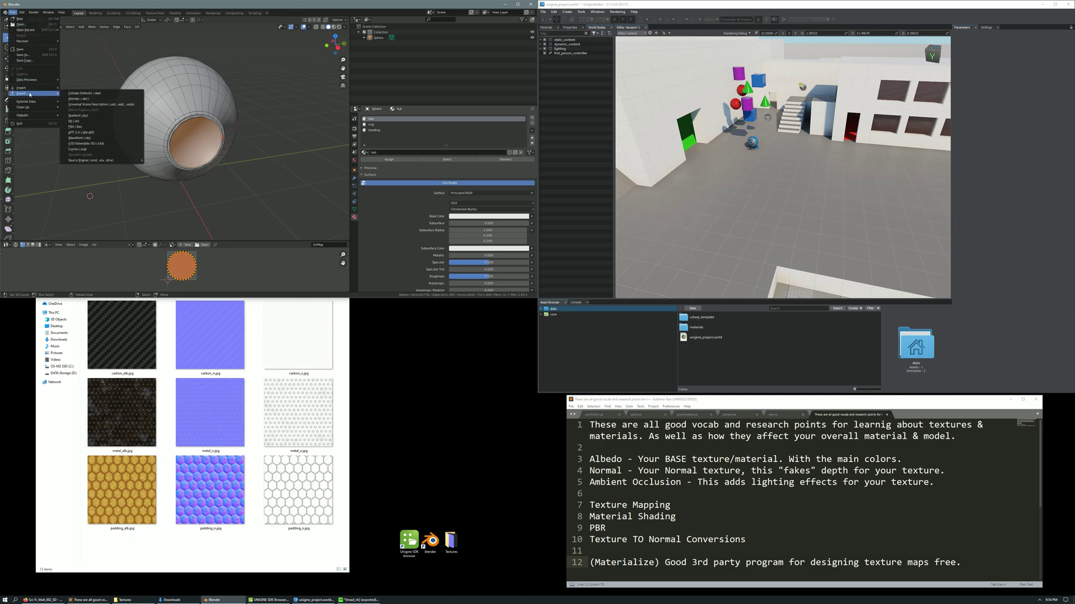
pyautogui.click(75, 127)
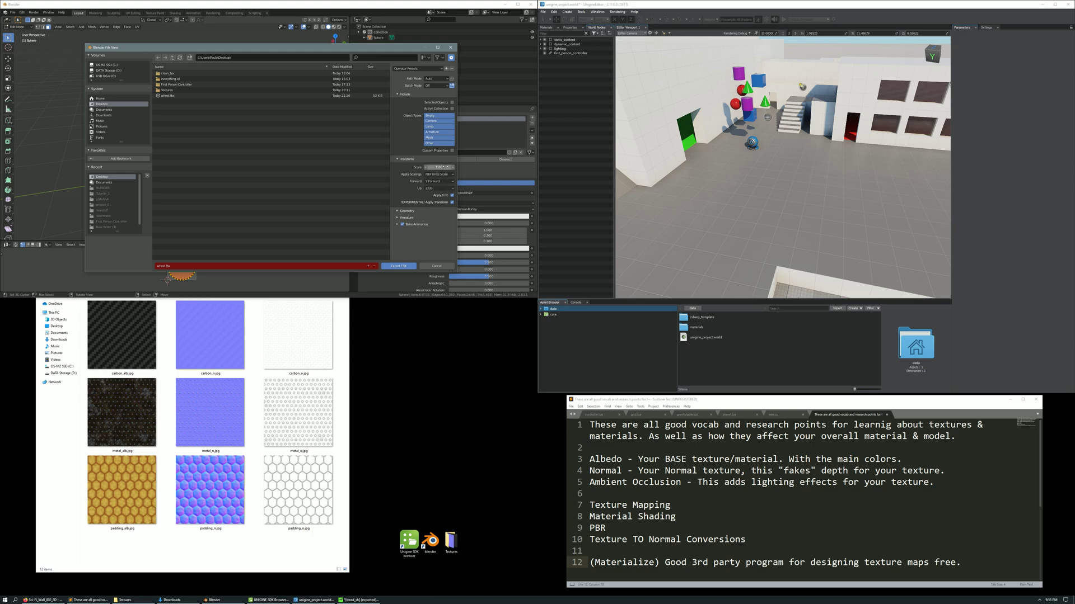
pyautogui.click(434, 174)
pyautogui.click(424, 181)
pyautogui.click(434, 175)
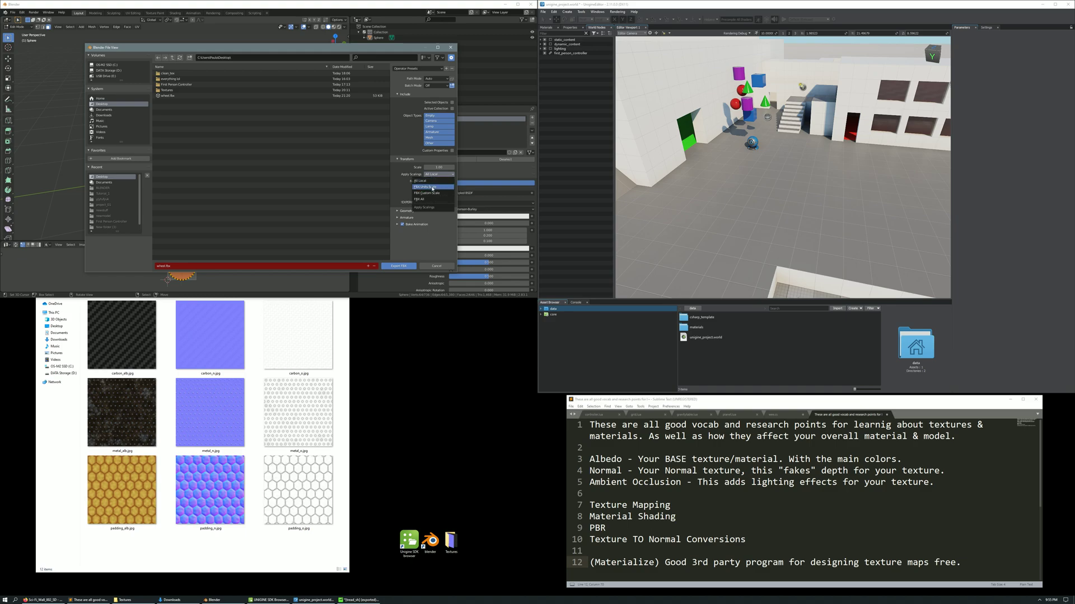
pyautogui.click(433, 187)
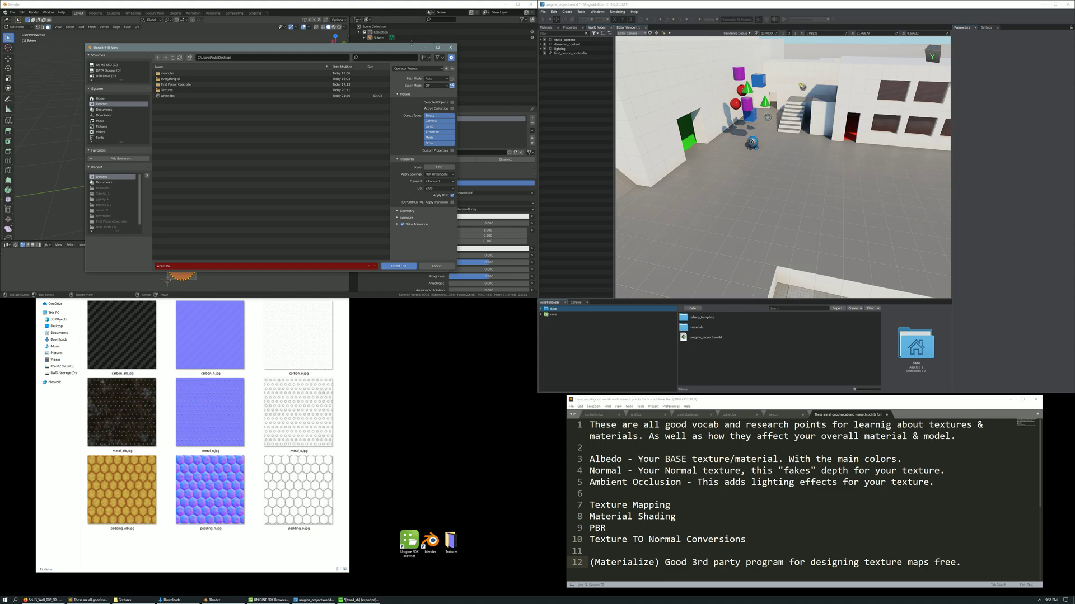
# Set the export axes to Y Forward and Z Up, enable Apply Transform, and export the model as wheel.fbx to the desktop
pyautogui.moveTo(342, 48); pyautogui.dragTo(526, 194)
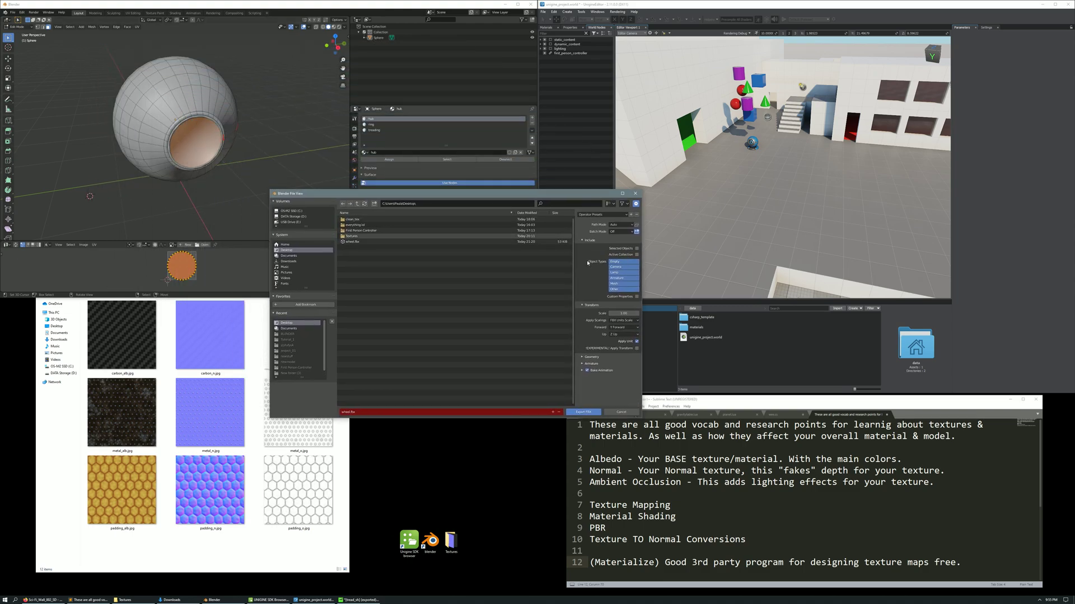
pyautogui.click(621, 328)
pyautogui.click(618, 338)
pyautogui.click(618, 336)
pyautogui.click(618, 336)
pyautogui.click(636, 349)
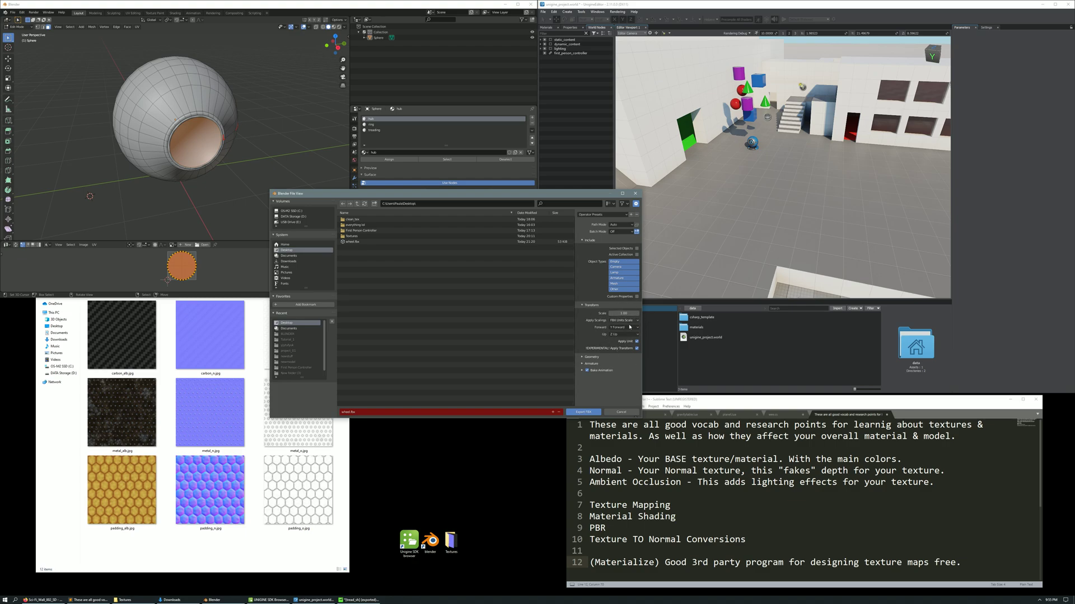
pyautogui.click(584, 412)
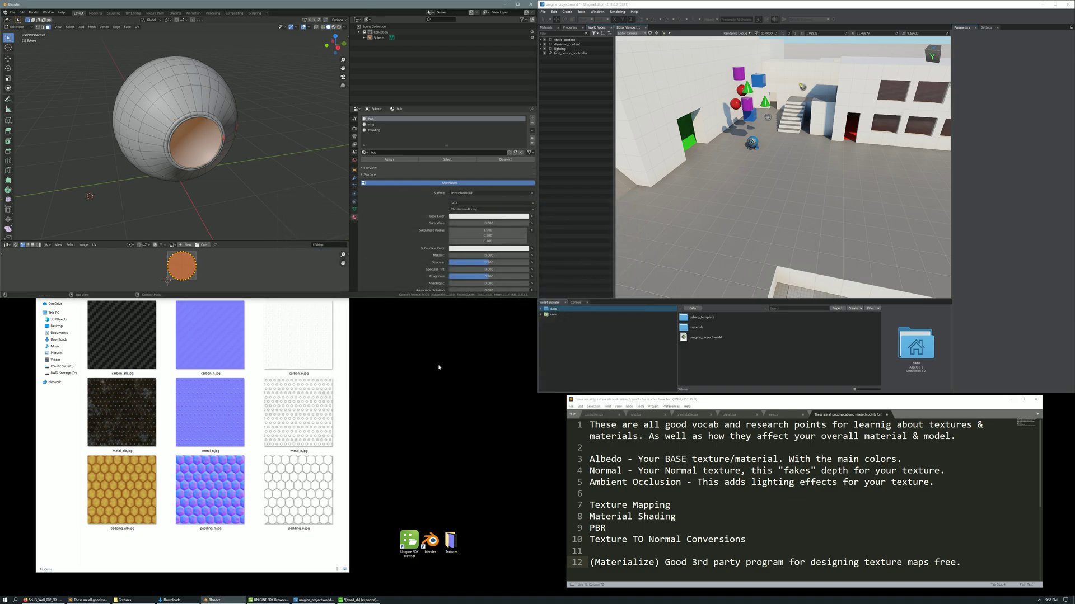
# Uncover the desktop and bring wheel.fbx into the UNIGINE project's data folder to open its import options
pyautogui.click(506, 4)
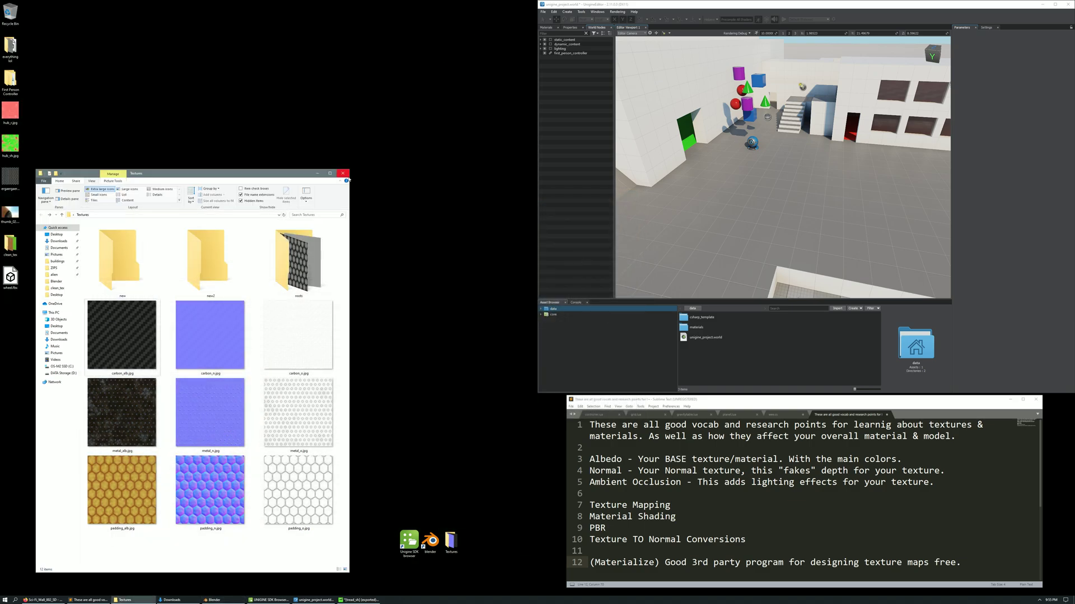
pyautogui.click(318, 173)
pyautogui.moveTo(10, 276); pyautogui.dragTo(405, 342)
pyautogui.moveTo(756, 359); pyautogui.dragTo(755, 358)
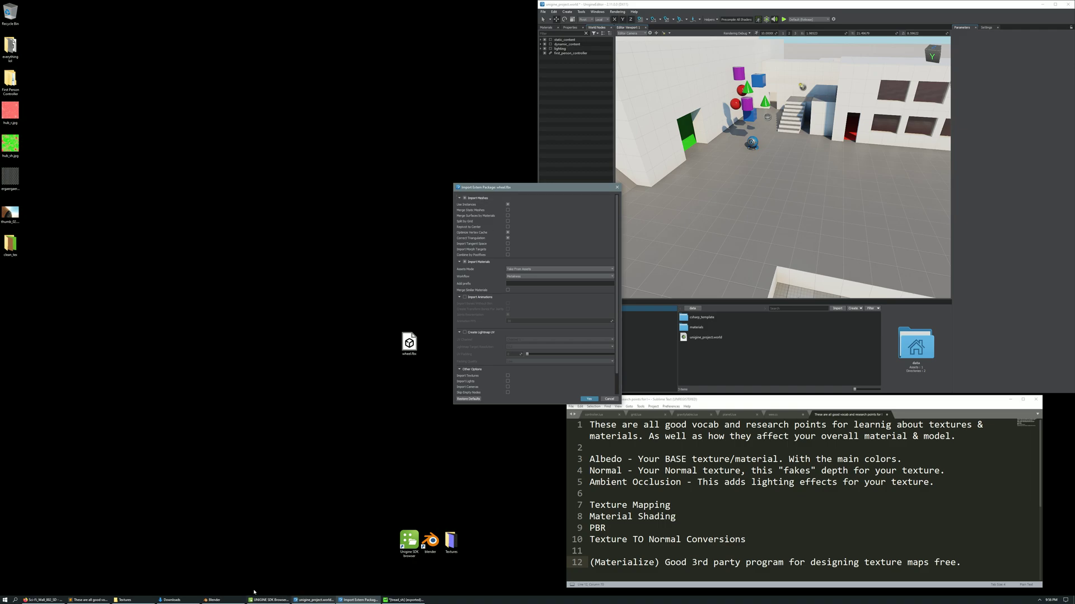
# Review the hub, ring and treading material slots in Blender and the matching image files in the Textures folder
pyautogui.click(215, 600)
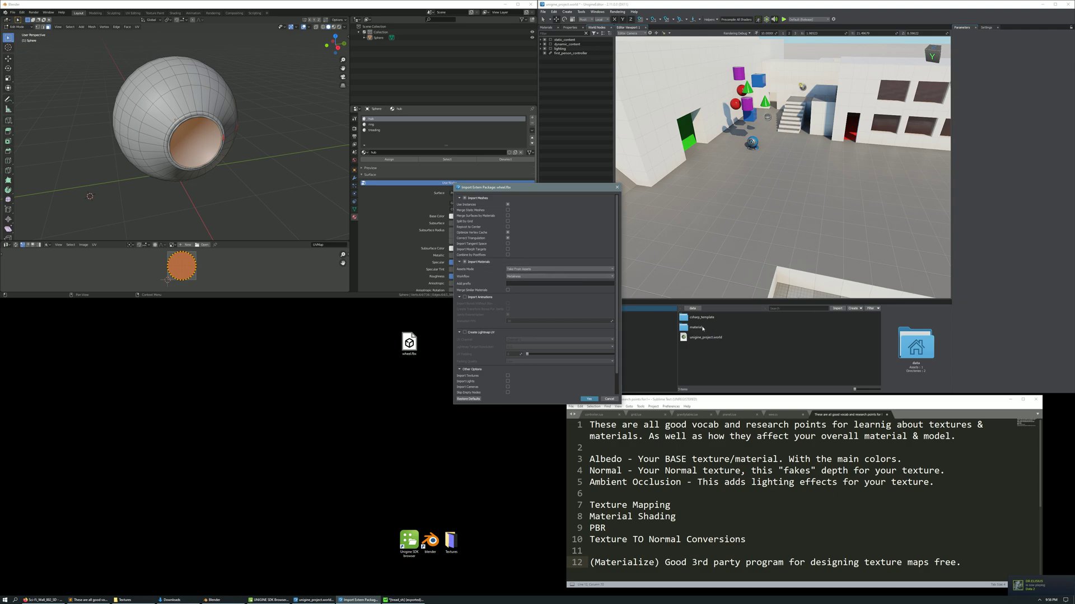
pyautogui.click(374, 124)
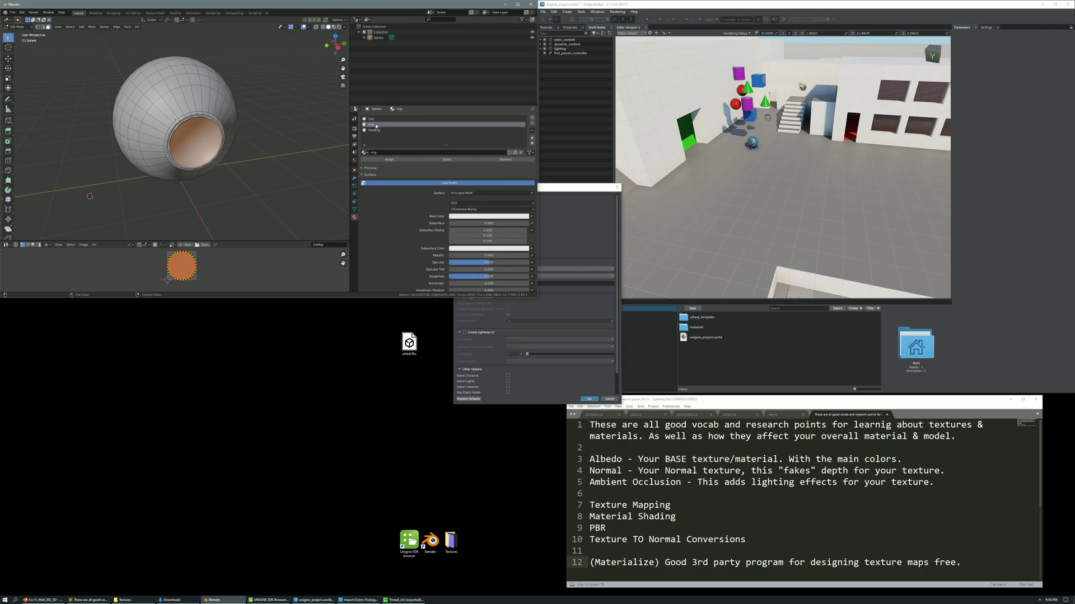
pyautogui.click(373, 124)
pyautogui.click(374, 130)
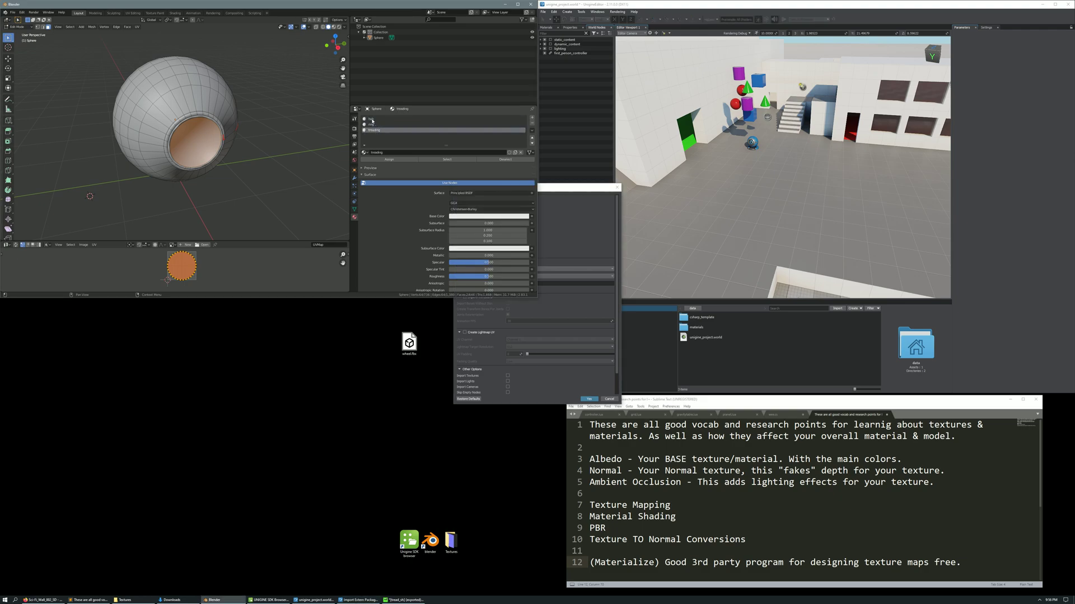
pyautogui.click(373, 125)
pyautogui.click(375, 130)
pyautogui.click(123, 600)
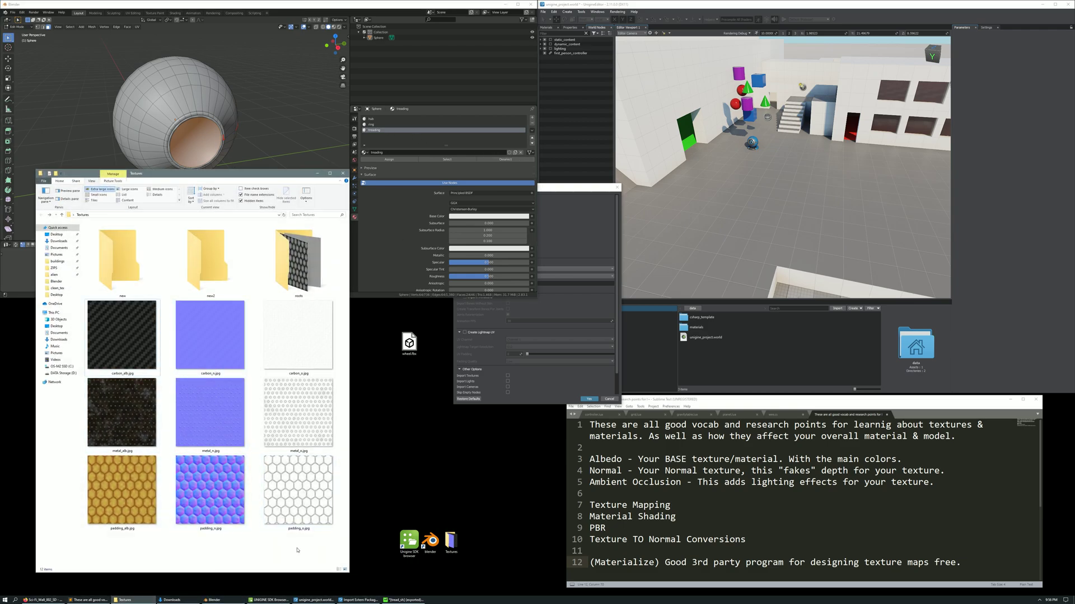
pyautogui.moveTo(314, 546); pyautogui.dragTo(240, 549)
# Return to the UNIGINE import dialog, go through its remaining options and import wheel.fbx into the data folder
pyautogui.click(556, 190)
pyautogui.scroll(-2, 492, 309)
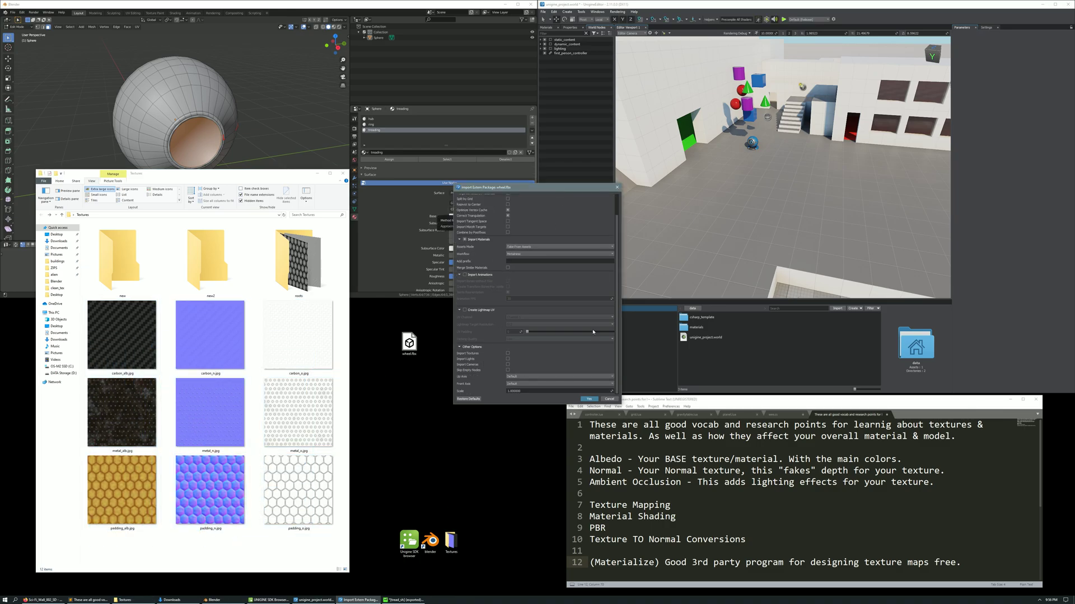
pyautogui.click(317, 173)
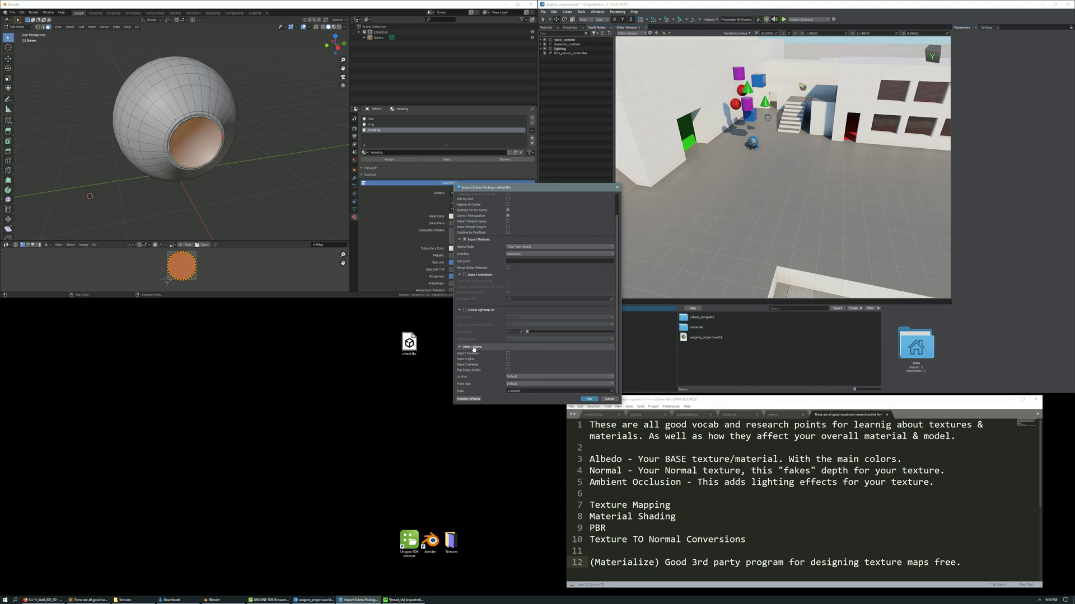
pyautogui.click(508, 359)
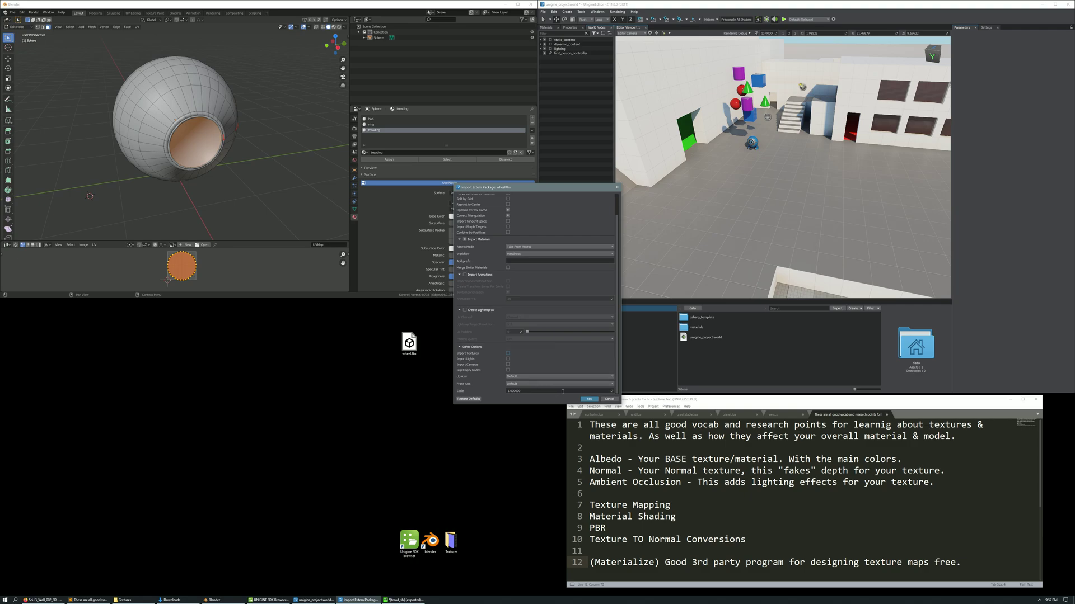
pyautogui.click(590, 400)
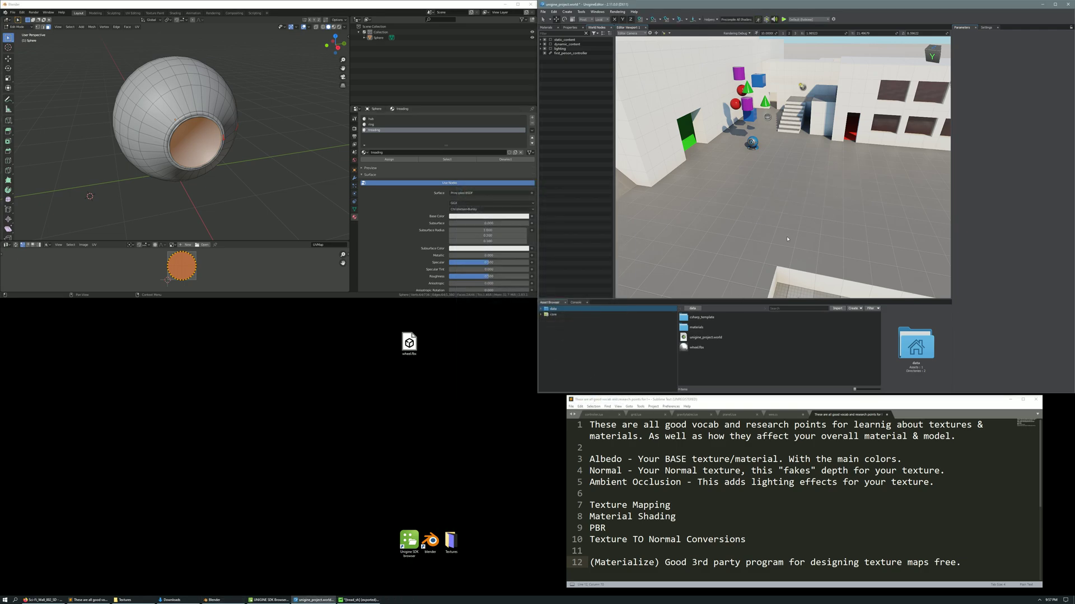
# Place the wheel.fbx model in the scene on the open floor and raise it above the ground
pyautogui.click(697, 348)
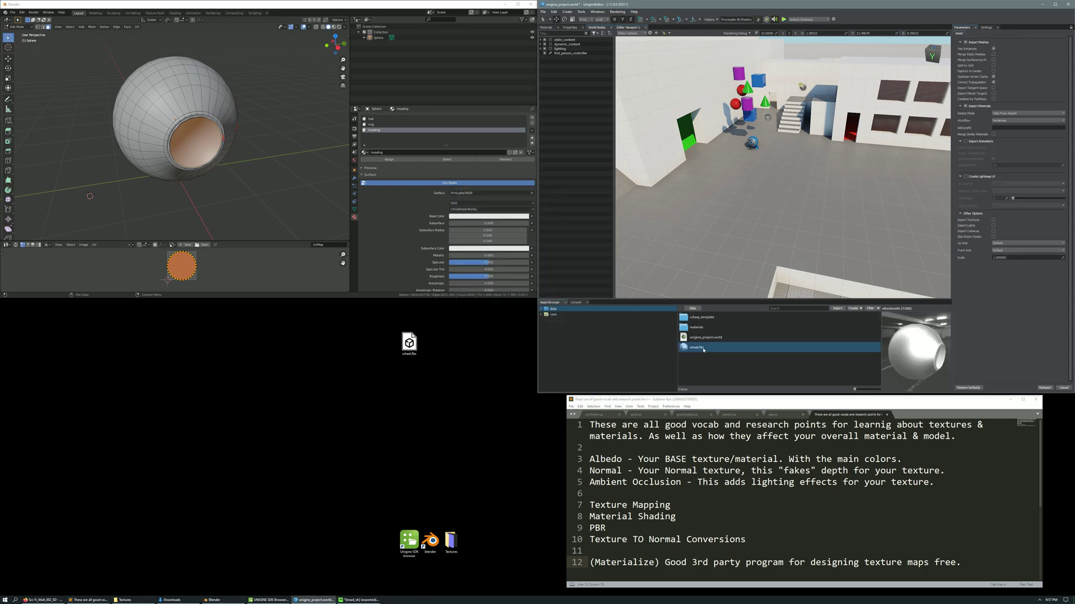
pyautogui.moveTo(703, 350); pyautogui.dragTo(762, 196)
pyautogui.press('w')
pyautogui.moveTo(793, 199); pyautogui.dragTo(793, 200, button='right')
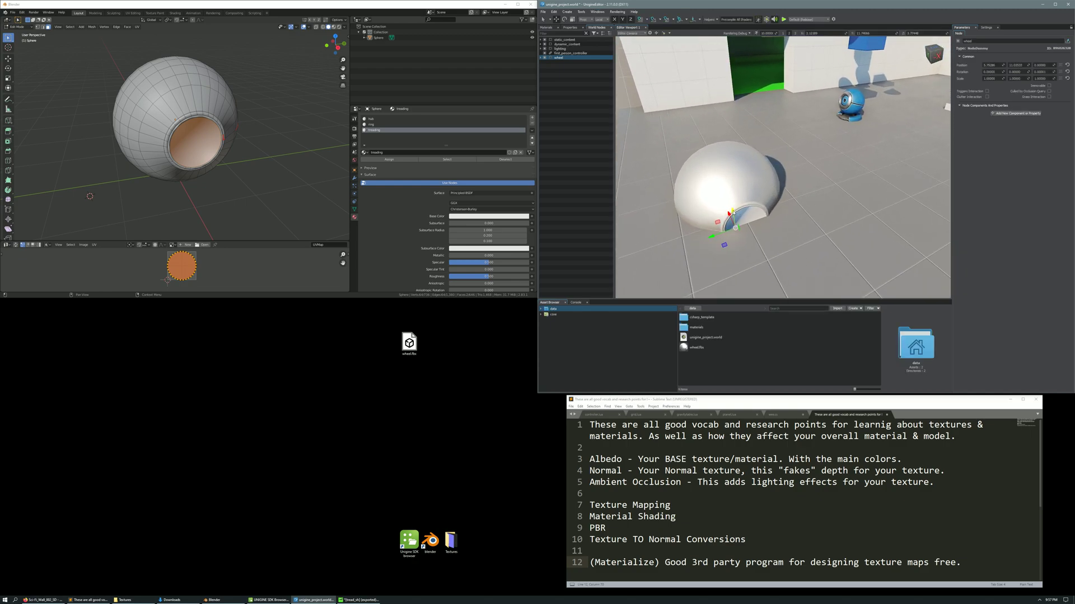
pyautogui.moveTo(733, 215); pyautogui.dragTo(730, 144)
pyautogui.press('d')
pyautogui.moveTo(727, 147); pyautogui.dragTo(730, 267, button='right')
pyautogui.press('a')
pyautogui.press('d')
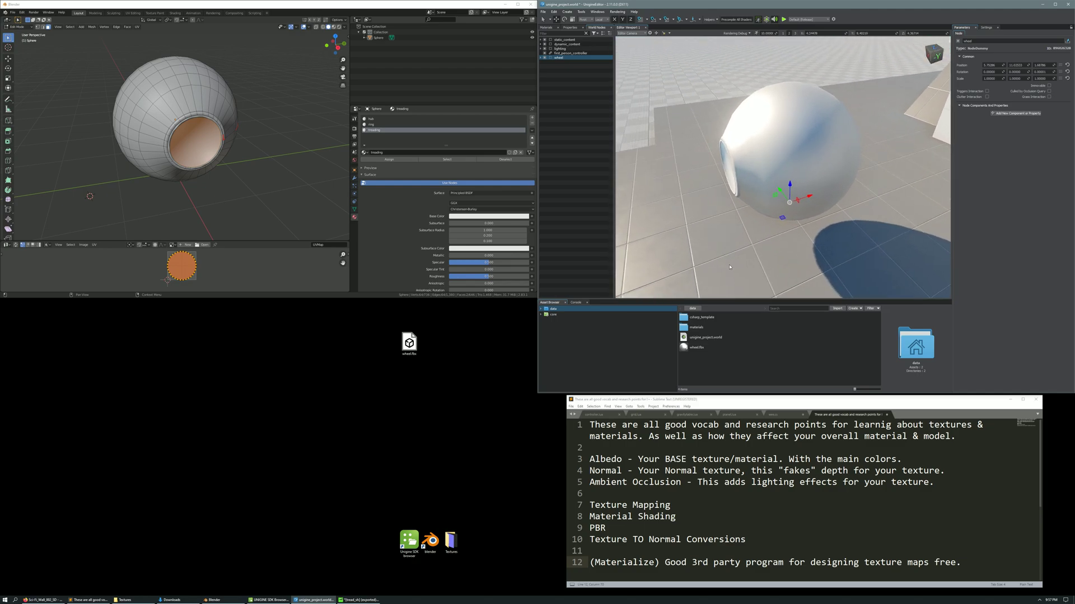
# Open the materials folder in the project data and review the hub, ring and treading materials
pyautogui.click(701, 327)
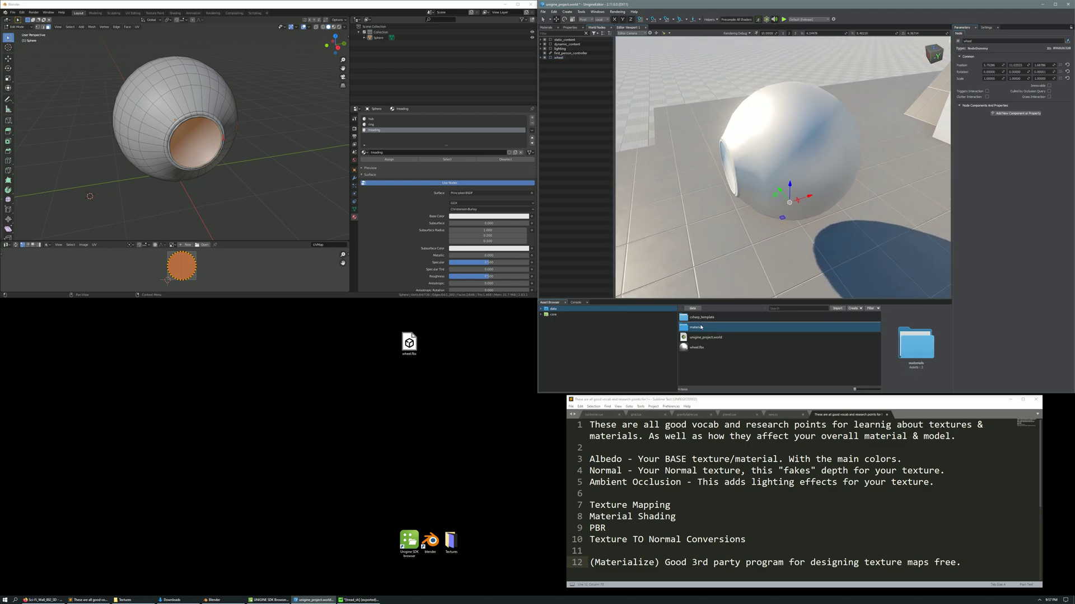
pyautogui.doubleClick(699, 328)
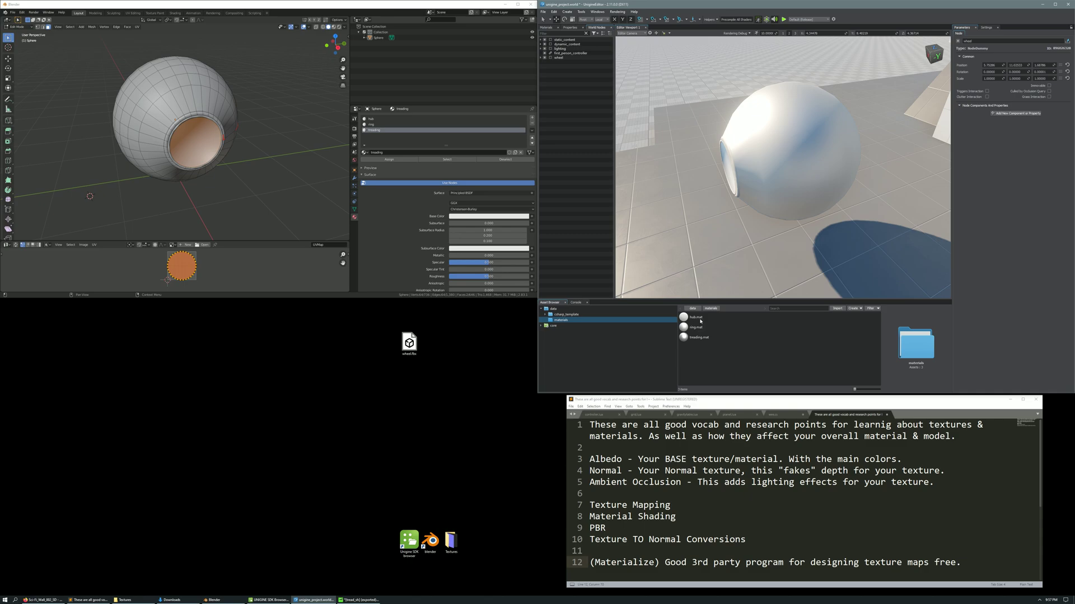
pyautogui.click(701, 321)
pyautogui.click(699, 331)
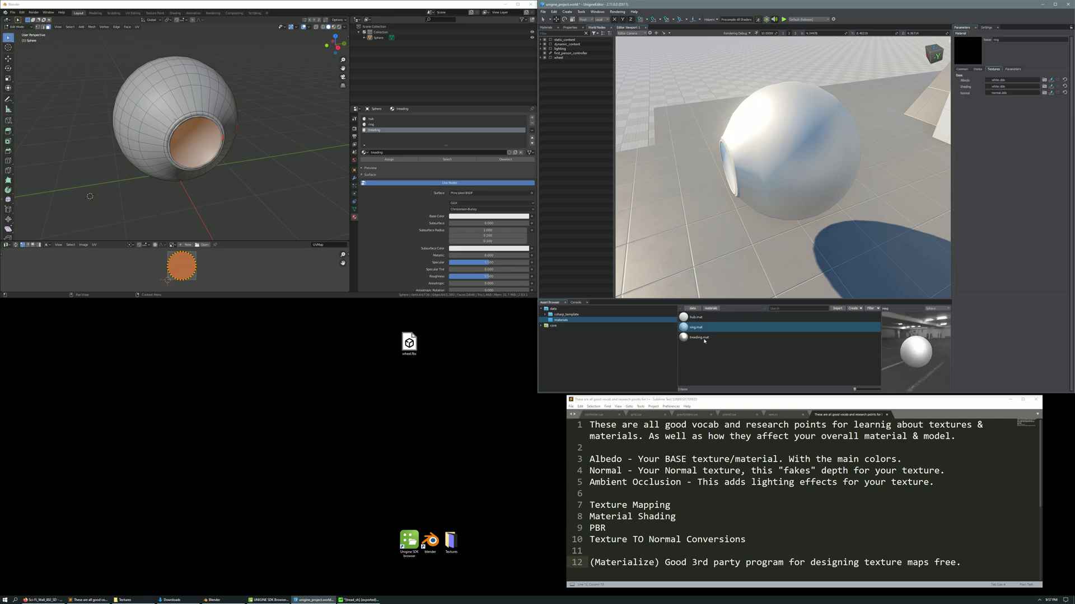
pyautogui.click(700, 337)
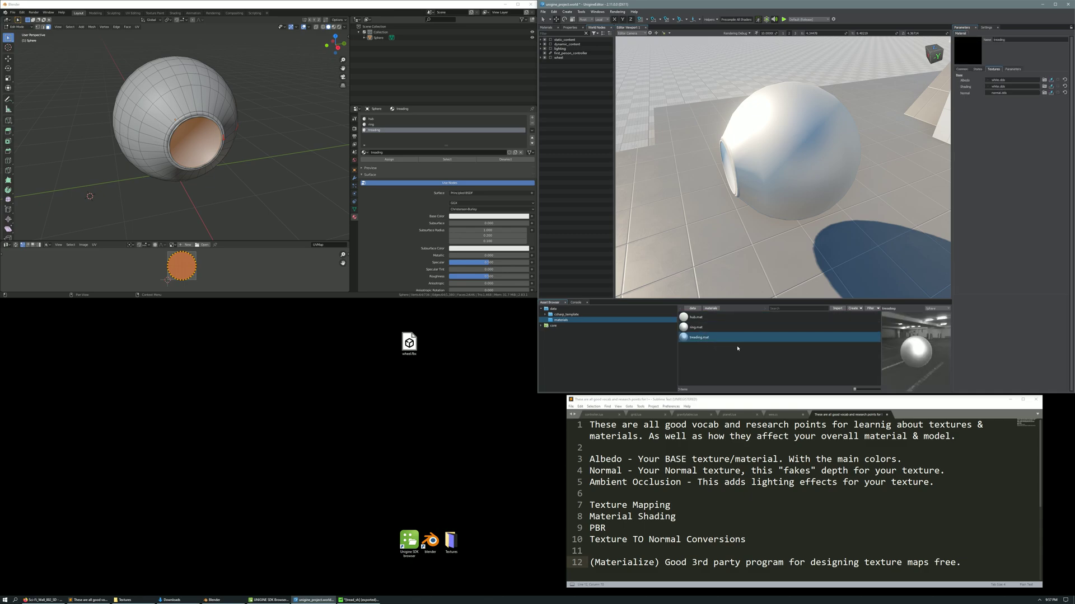
# Import all nine carbon, metal and padding images from the Textures folder into the project's materials folder
pyautogui.click(505, 5)
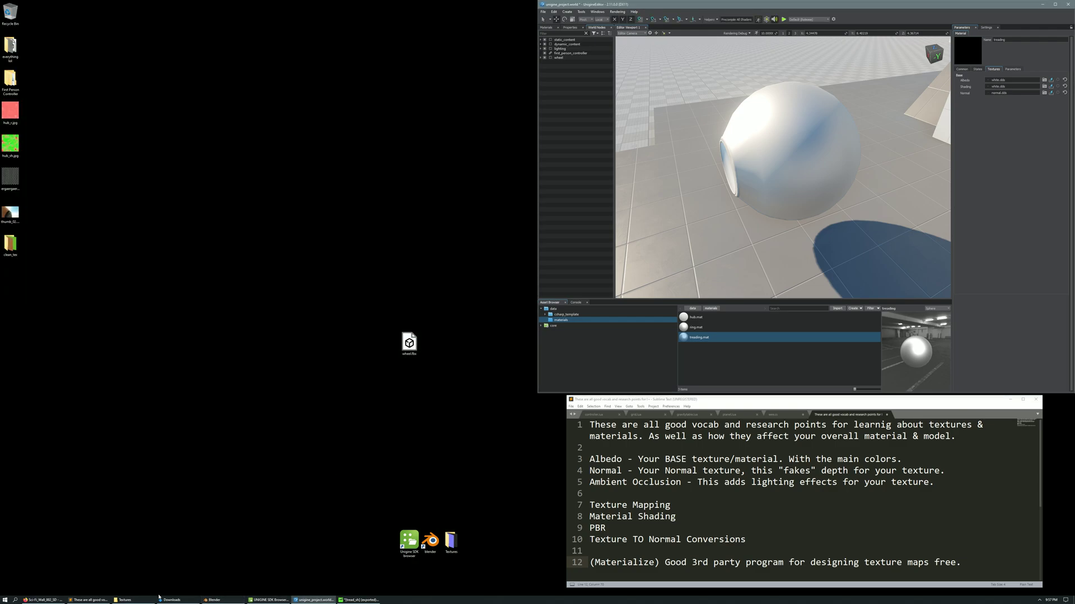
pyautogui.click(125, 600)
pyautogui.click(739, 357)
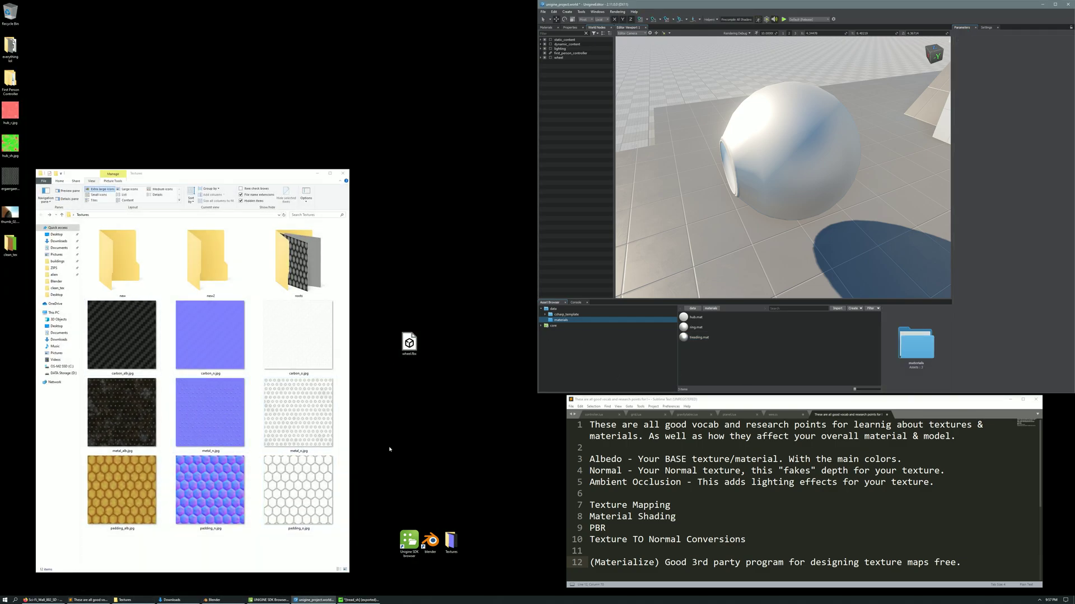
pyautogui.moveTo(336, 553); pyautogui.dragTo(85, 300)
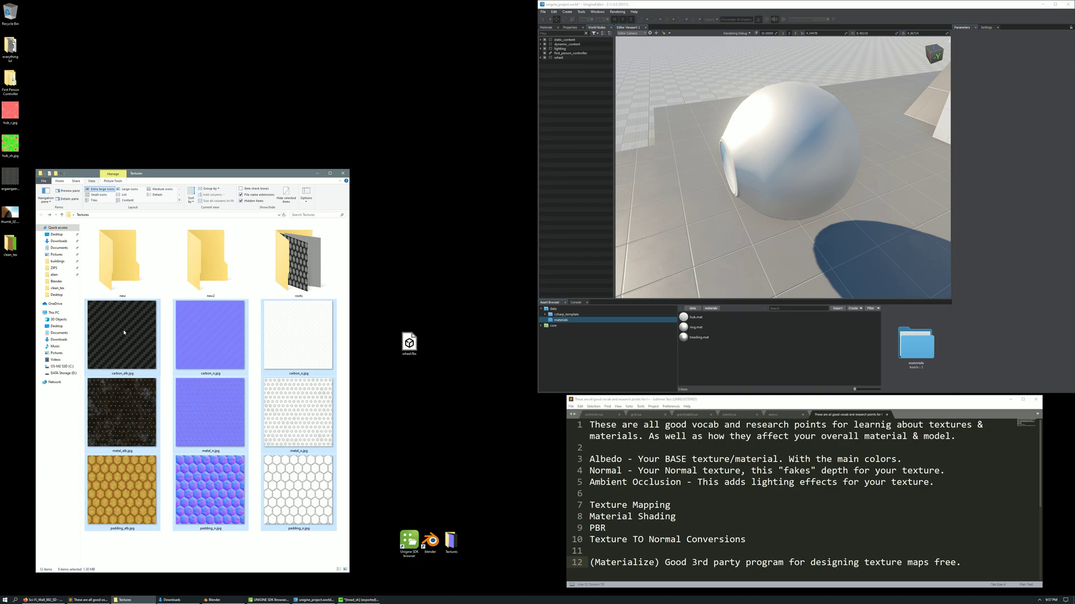
pyautogui.moveTo(121, 336); pyautogui.dragTo(749, 355)
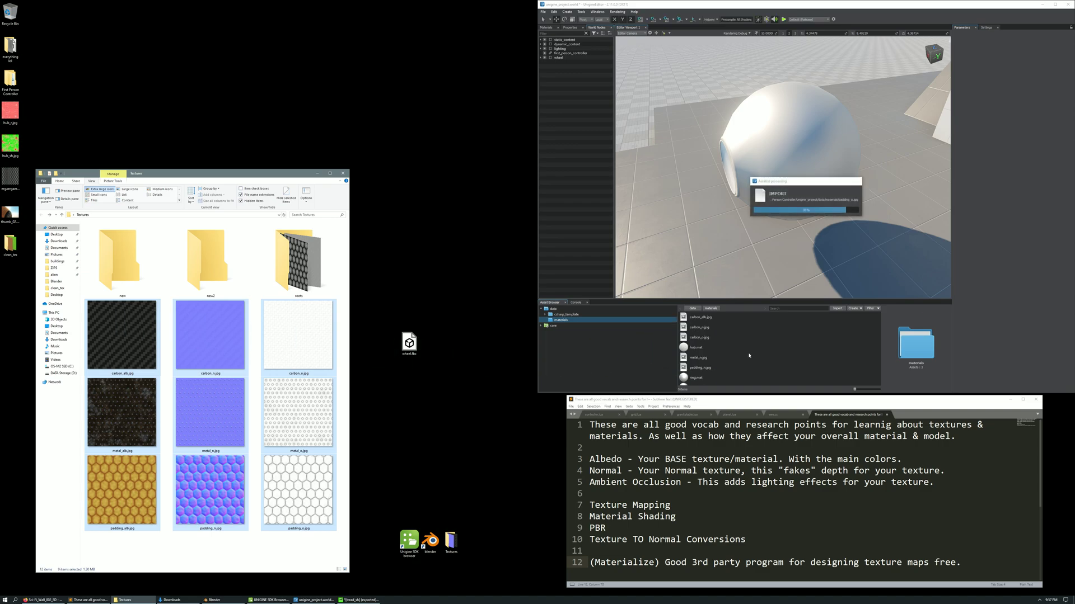
pyautogui.click(317, 173)
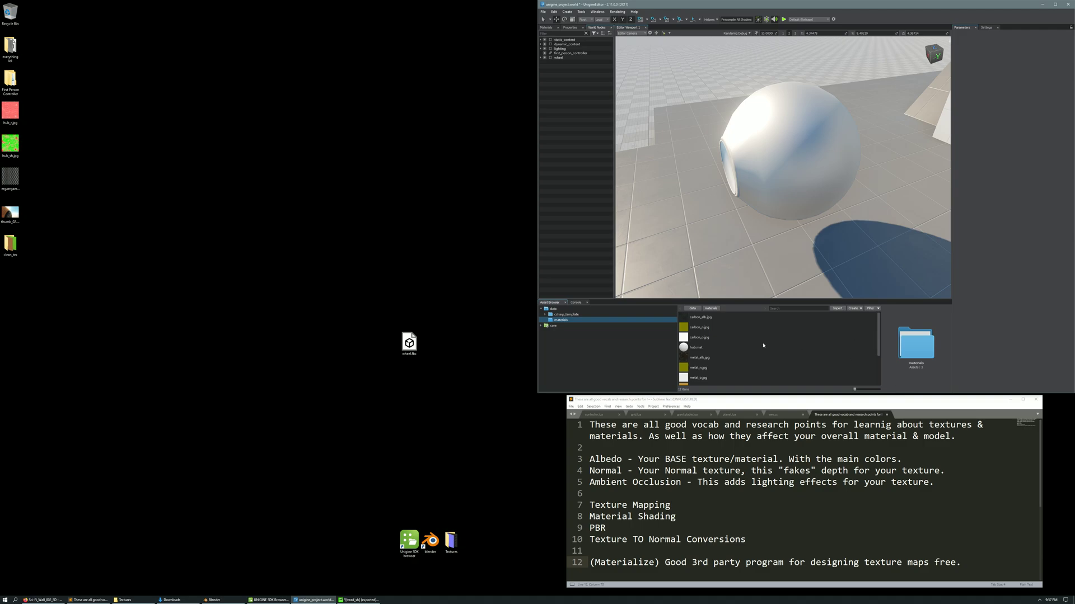
# Enable Ambient Occlusion on the treading material and reset its ambient occlusion texture to the default
pyautogui.scroll(-3, 763, 345)
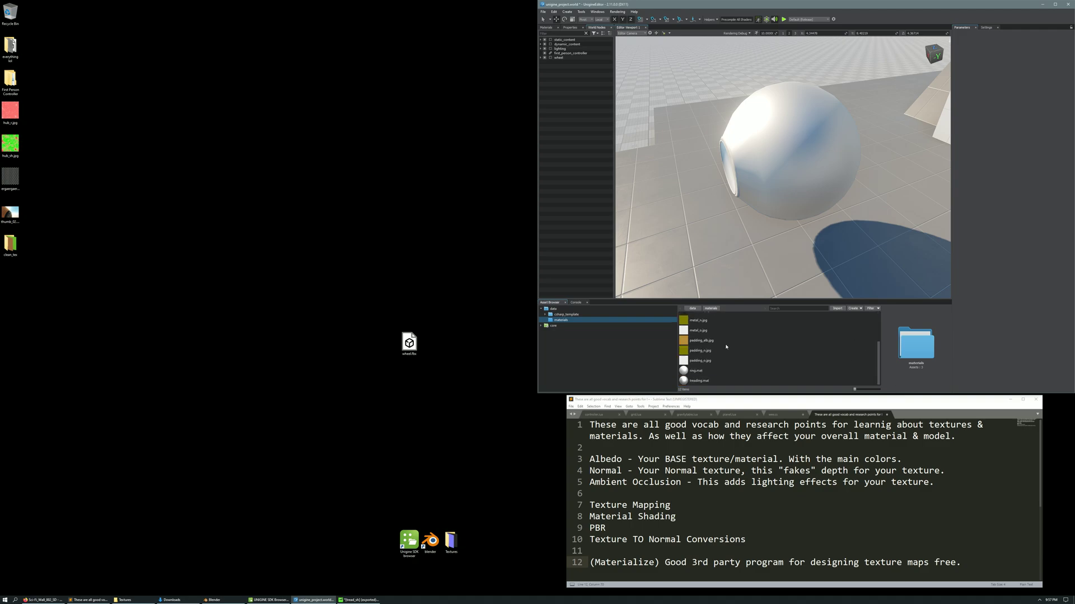
pyautogui.click(711, 381)
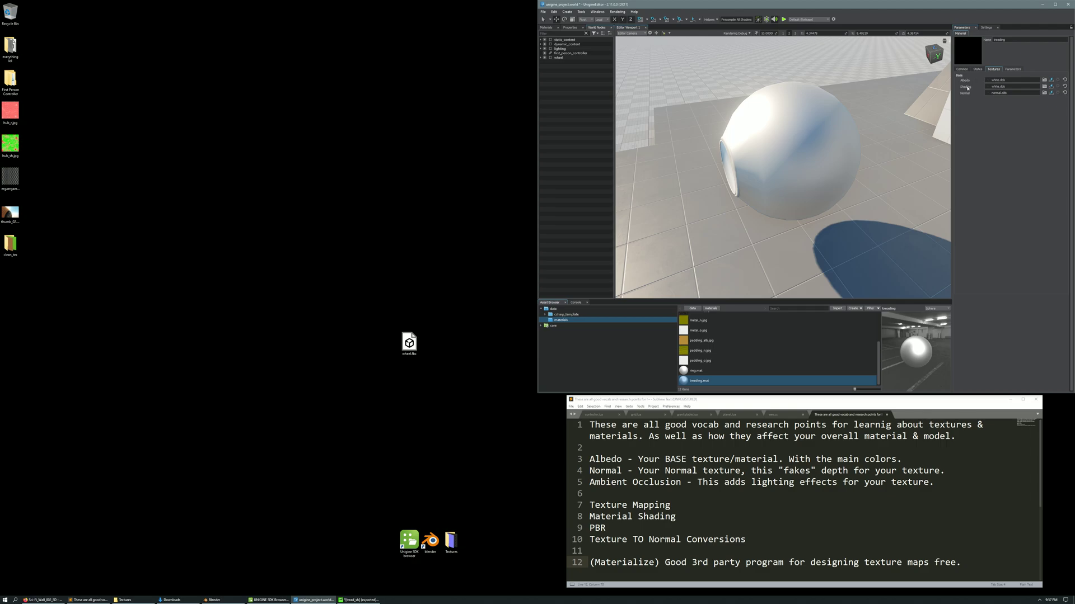
pyautogui.moveTo(967, 96)
pyautogui.click(977, 68)
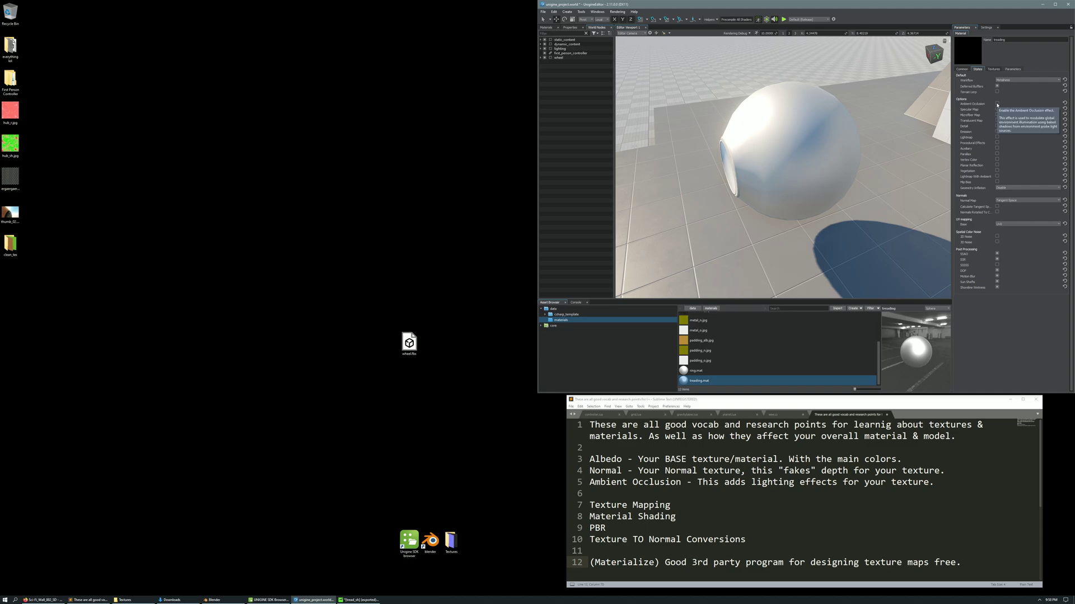
pyautogui.click(996, 104)
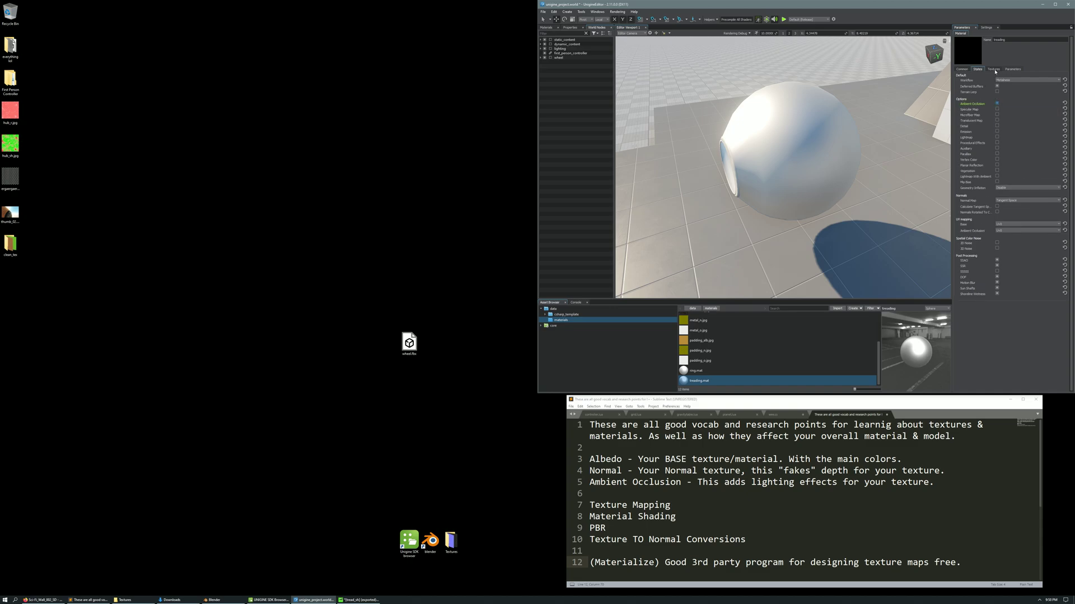
pyautogui.click(994, 70)
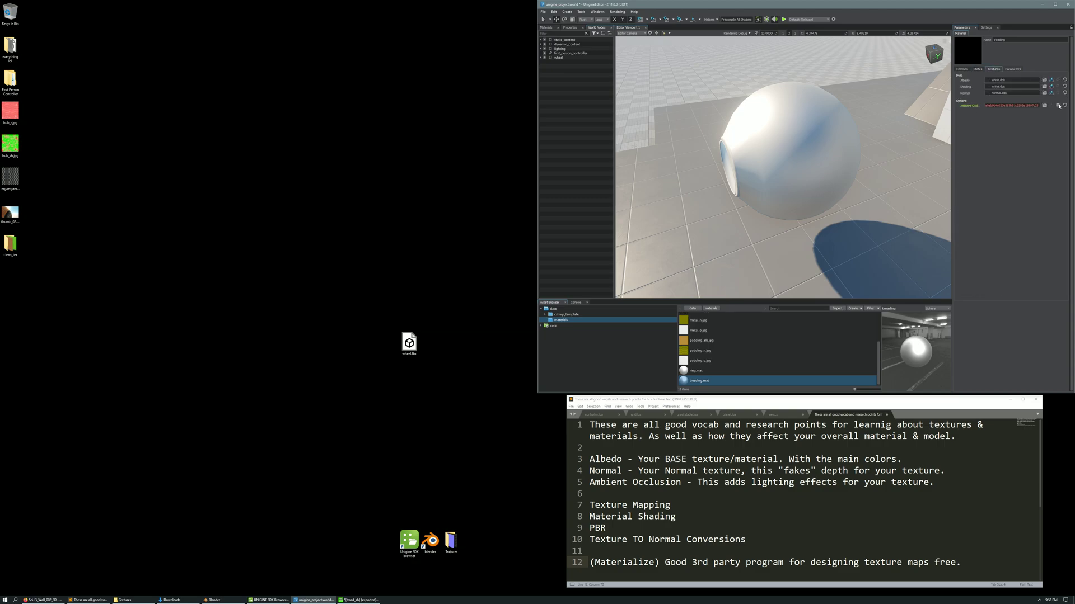
pyautogui.click(1065, 105)
# Assign padding_alb.jpg as the treading material's albedo texture and padding_n.jpg as its normal texture
pyautogui.moveTo(856, 146); pyautogui.dragTo(855, 131, button='right')
pyautogui.press('w')
pyautogui.press('s')
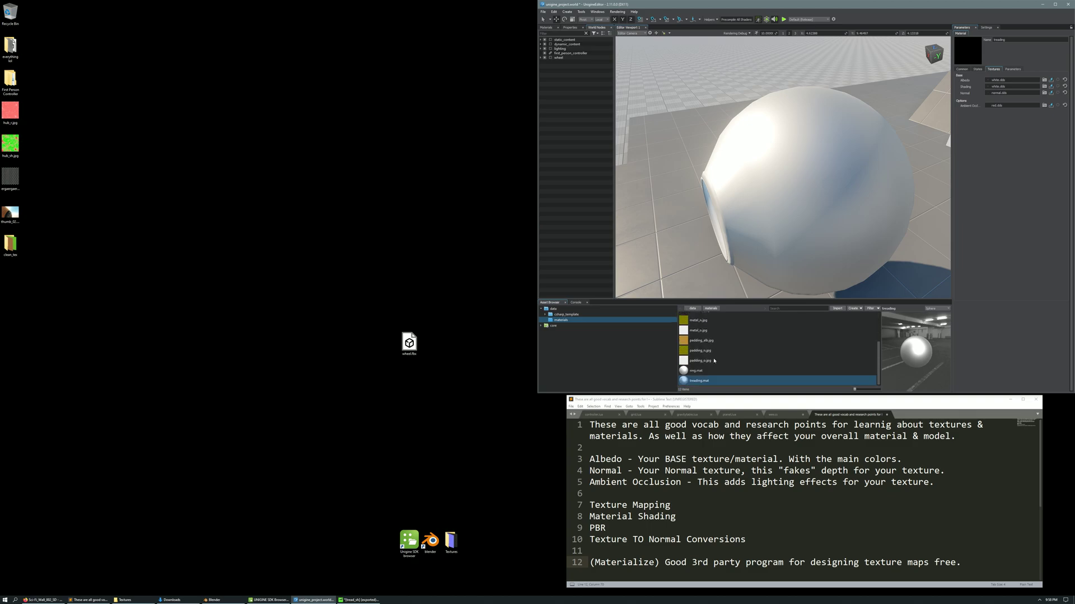
pyautogui.moveTo(707, 341); pyautogui.dragTo(1006, 82)
pyautogui.scroll(-5, 860, 176)
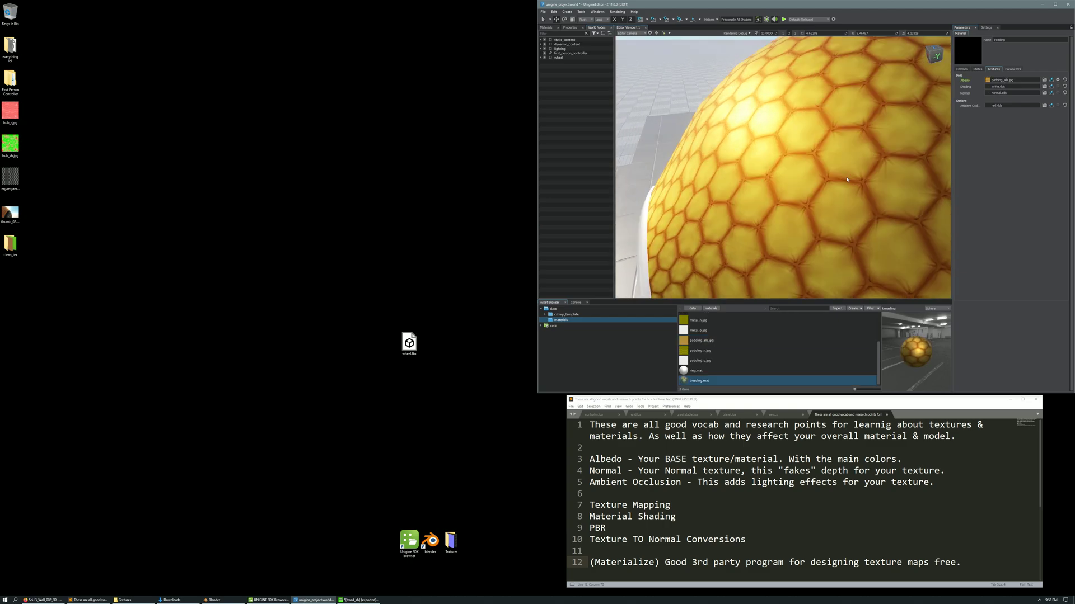
pyautogui.moveTo(859, 176); pyautogui.dragTo(813, 249, button='right')
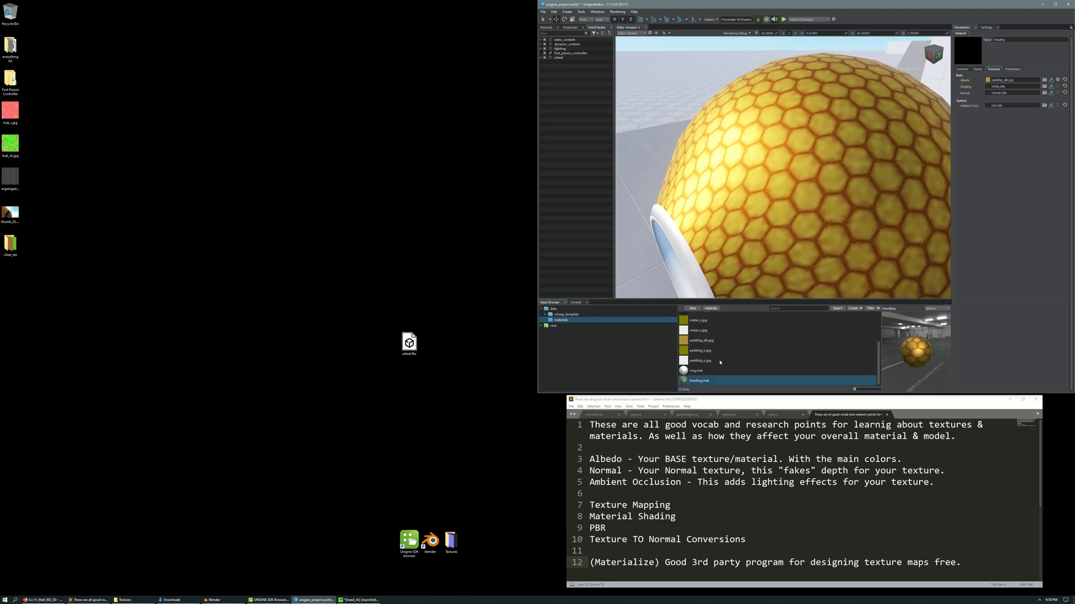
pyautogui.moveTo(706, 352)
pyautogui.mouseDown()
pyautogui.moveTo(990, 193)
pyautogui.moveTo(1006, 94)
pyautogui.mouseUp()
# Examine the padding relief on the wheel's treading up close and from several sides
pyautogui.moveTo(829, 185)
pyautogui.mouseDown(button='right')
pyautogui.moveTo(767, 171)
pyautogui.moveTo(807, 174)
pyautogui.mouseUp(button='right')
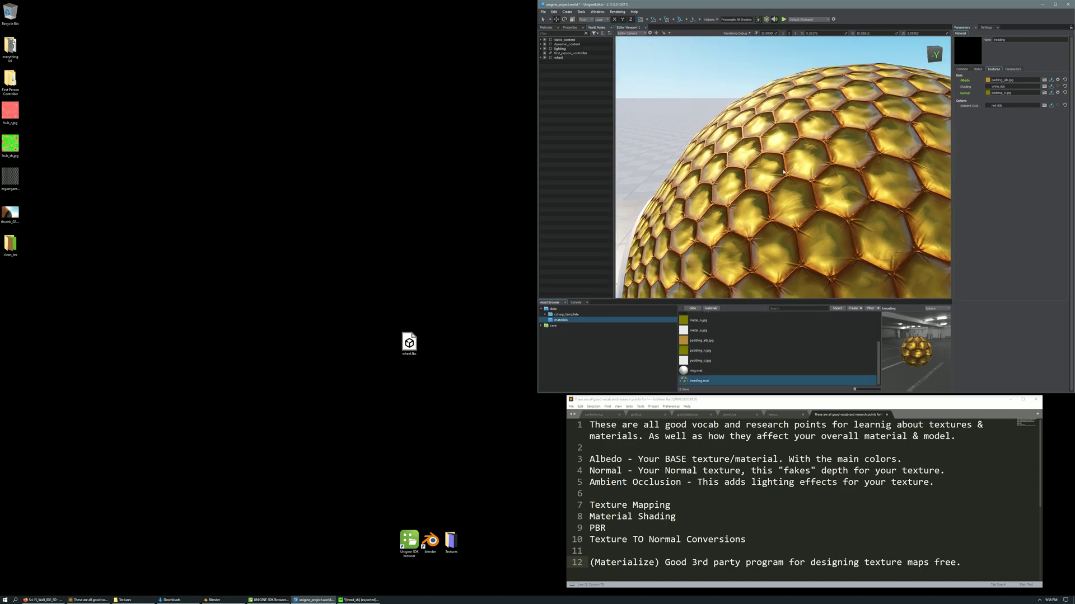
pyautogui.scroll(-3, 783, 172)
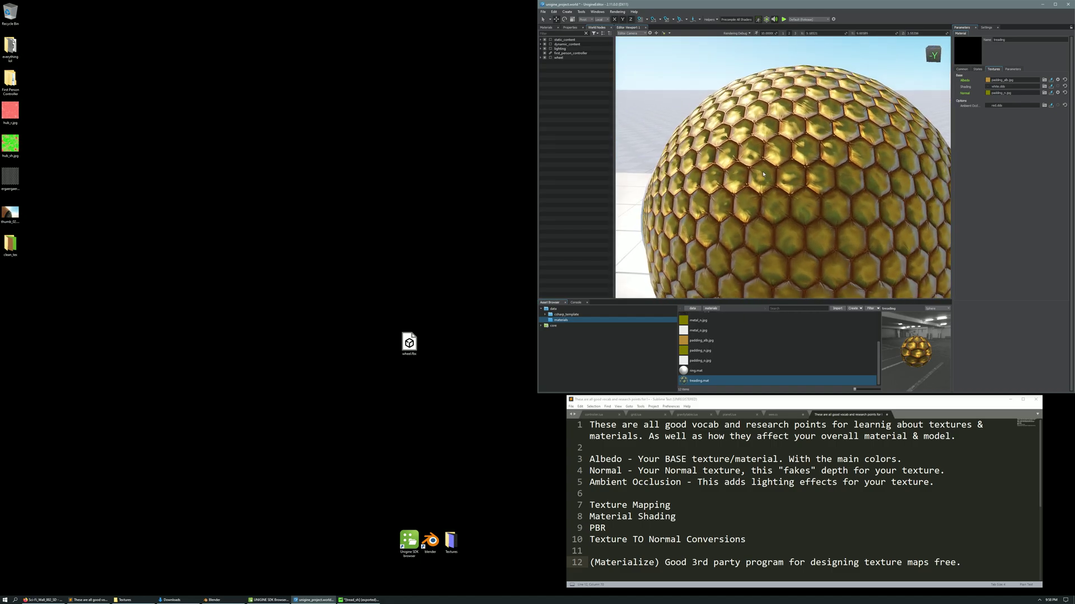
pyautogui.keyDown('alt'); pyautogui.moveTo(775, 168); pyautogui.dragTo(983, 159); pyautogui.keyUp('alt')
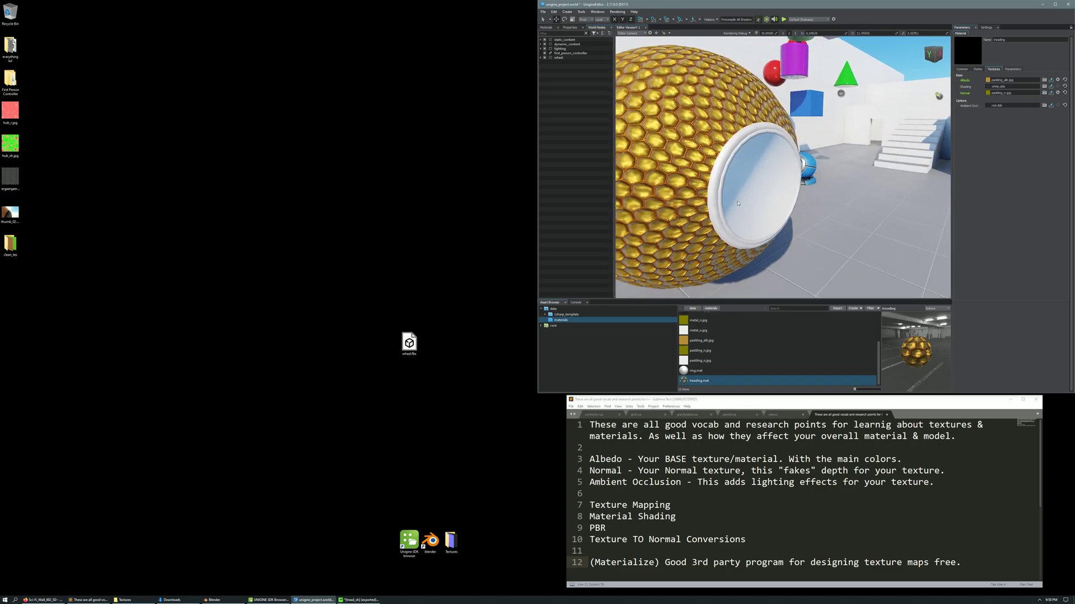
pyautogui.moveTo(598, 189); pyautogui.dragTo(605, 215, button='right')
pyautogui.press('s')
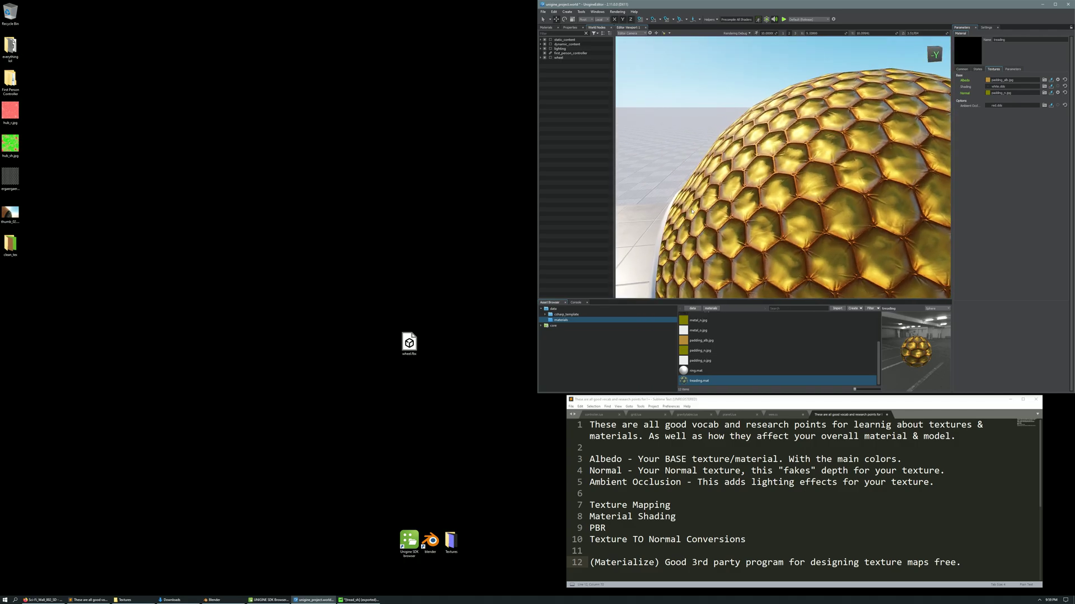
pyautogui.press('w')
pyautogui.moveTo(669, 216)
pyautogui.mouseDown(button='right')
pyautogui.moveTo(597, 207)
pyautogui.moveTo(599, 235)
pyautogui.moveTo(673, 234)
pyautogui.mouseUp(button='right')
pyautogui.press('s')
pyautogui.press('s')
pyautogui.press('w')
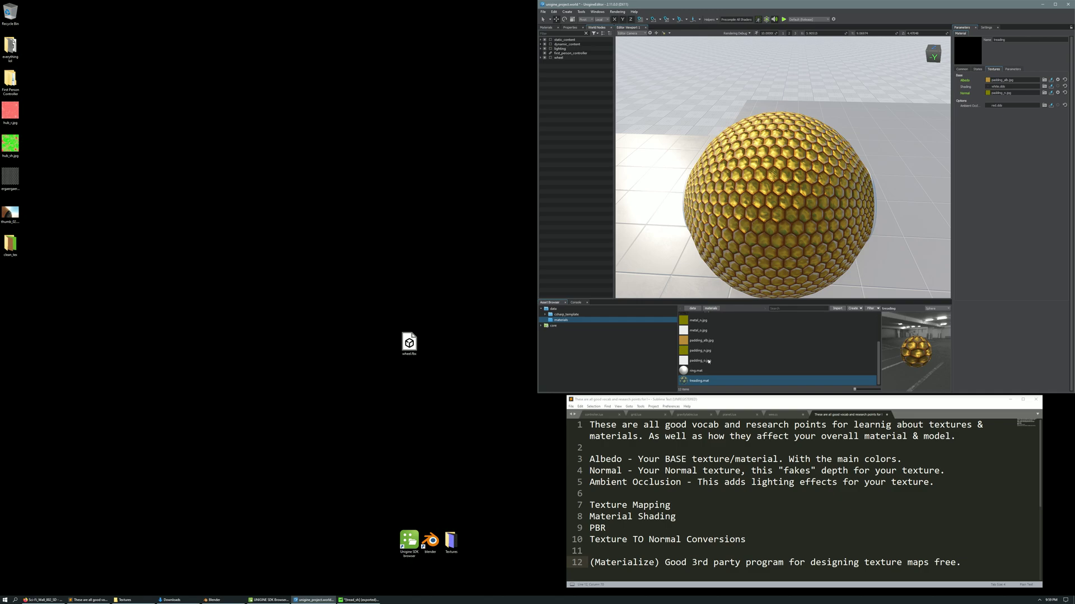
# Assign padding_o.jpg as the treading material's ambient occlusion texture and check the wheel from around the scene
pyautogui.moveTo(708, 362); pyautogui.dragTo(1005, 106)
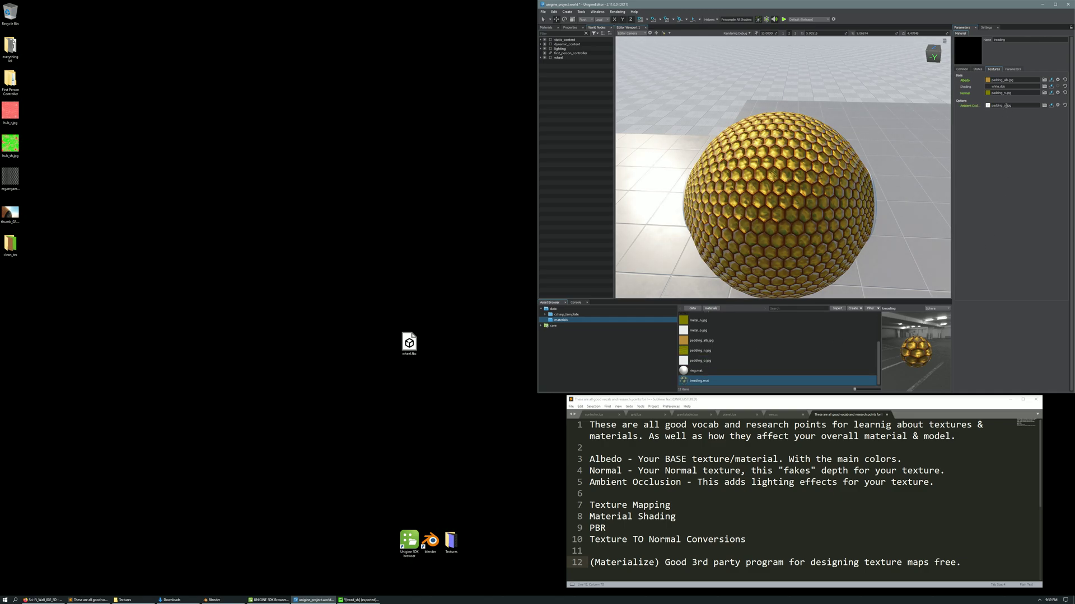
pyautogui.moveTo(857, 205); pyautogui.dragTo(841, 218, button='right')
pyautogui.press('s')
pyautogui.moveTo(857, 215)
pyautogui.mouseDown(button='right')
pyautogui.moveTo(1062, 223)
pyautogui.moveTo(1052, 235)
pyautogui.moveTo(974, 193)
pyautogui.moveTo(720, 202)
pyautogui.moveTo(915, 226)
pyautogui.moveTo(847, 230)
pyautogui.mouseUp(button='right')
pyautogui.press('w')
pyautogui.press('s')
pyautogui.press('w')
pyautogui.press('d')
pyautogui.press('s')
pyautogui.press('w')
pyautogui.press('s')
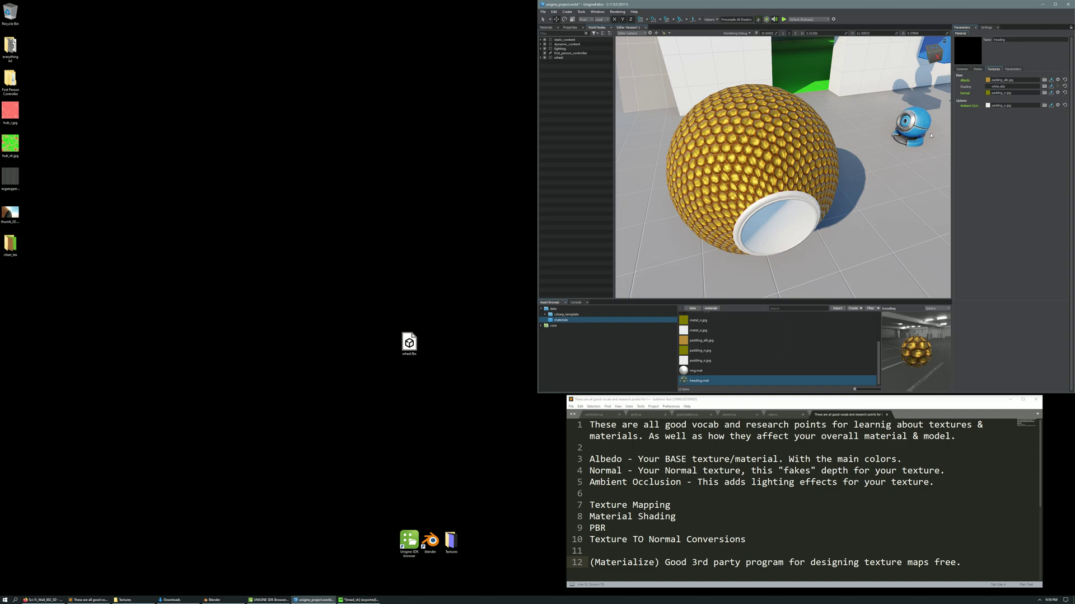
pyautogui.moveTo(900, 163); pyautogui.dragTo(772, 290, button='right')
# Assign carbon_alb.jpg as the ring material's albedo texture and carbon_n.jpg as its normal texture
pyautogui.click(706, 371)
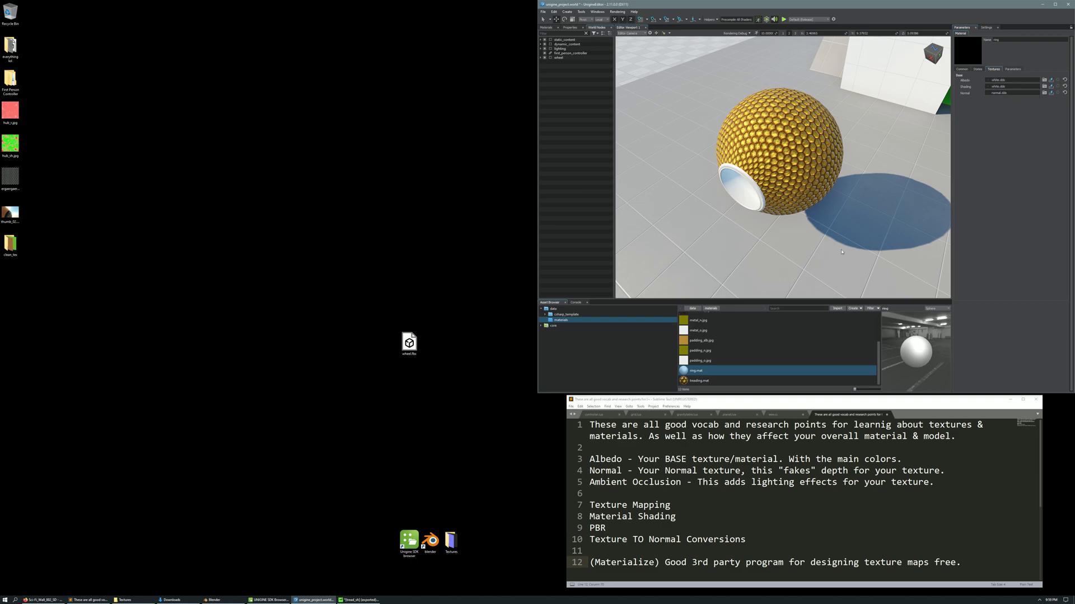
pyautogui.scroll(3, 703, 362)
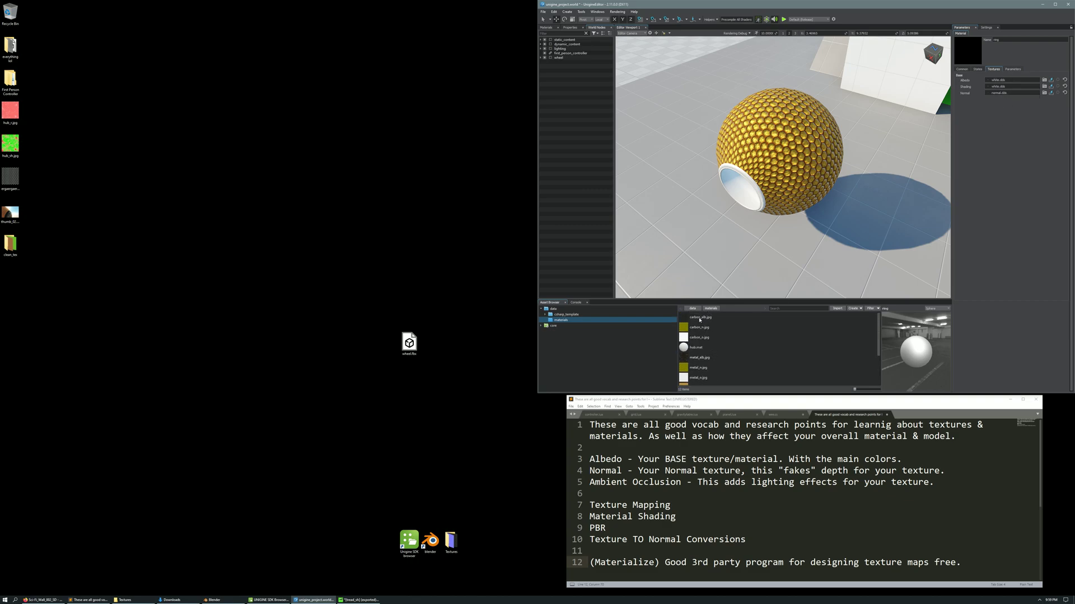
pyautogui.moveTo(699, 320); pyautogui.dragTo(1006, 80)
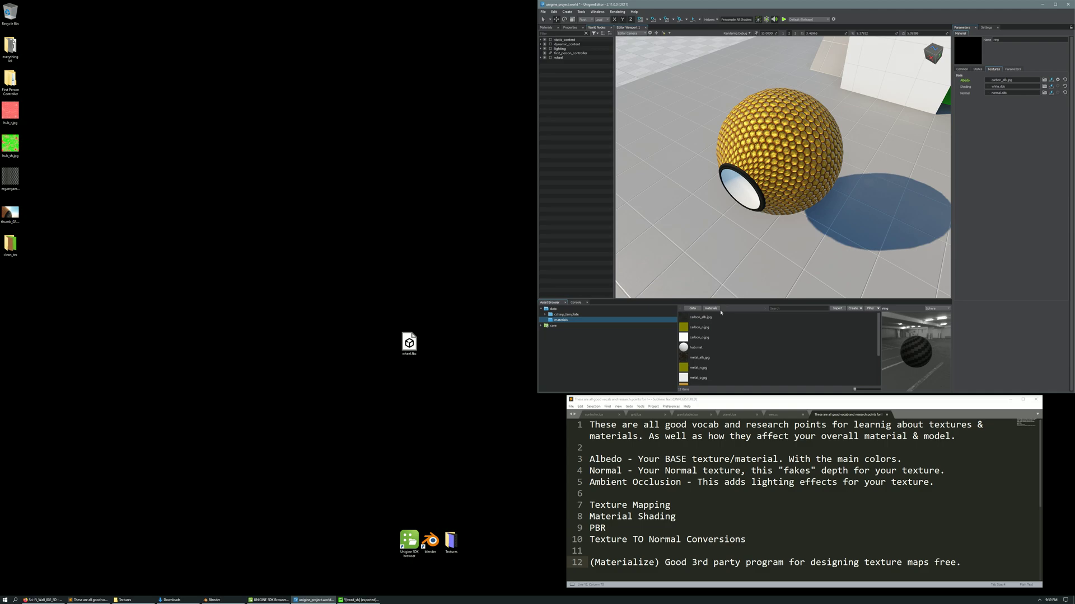
pyautogui.moveTo(699, 327); pyautogui.dragTo(999, 94)
# Enable Ambient Occlusion on the ring material, reset its texture to the default and assign carbon_o.jpg to it
pyautogui.click(978, 69)
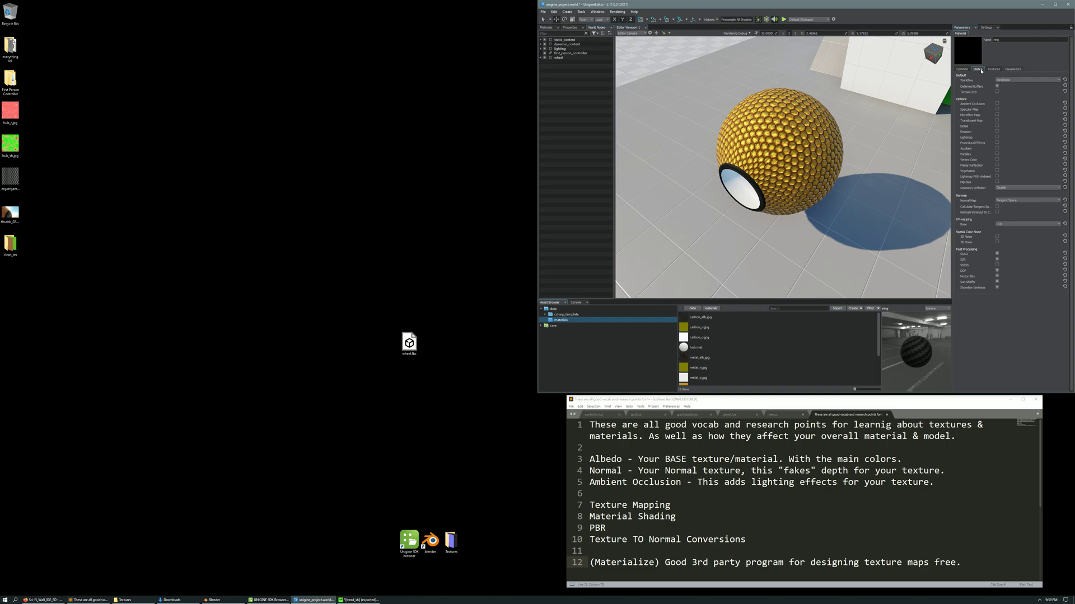
pyautogui.click(996, 105)
pyautogui.click(992, 70)
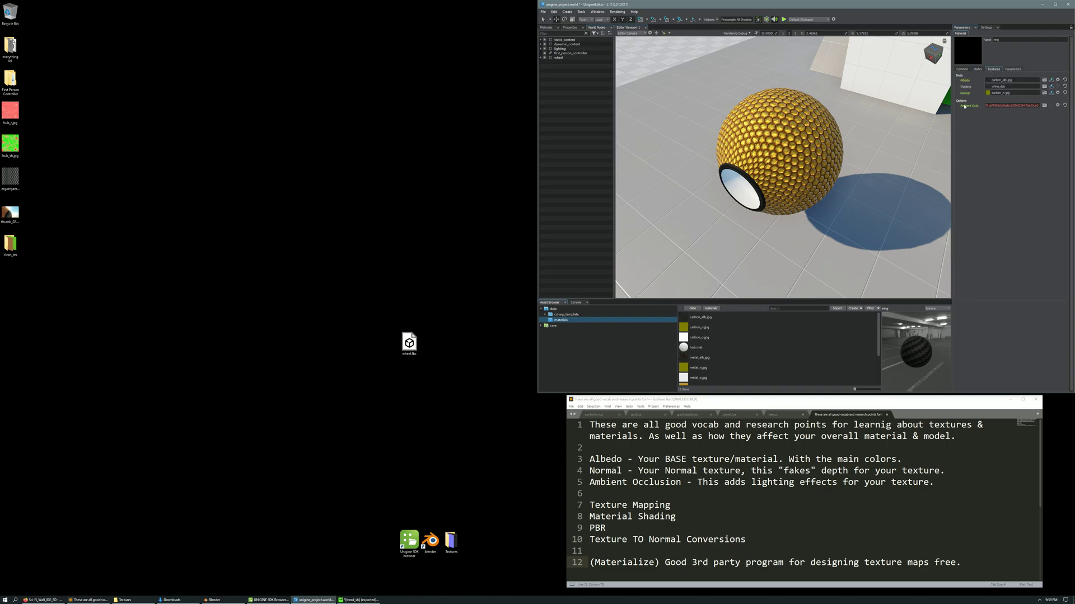
pyautogui.click(1065, 106)
pyautogui.moveTo(704, 342); pyautogui.dragTo(1008, 105)
pyautogui.moveTo(778, 206); pyautogui.dragTo(764, 173, button='right')
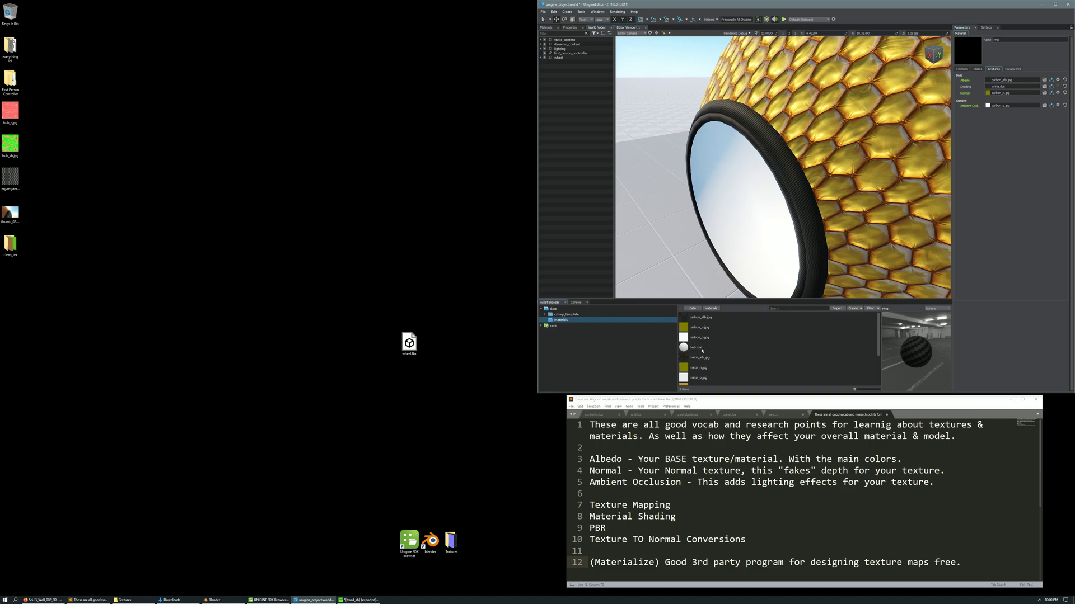
# Assign metal_alb.jpg as the hub material's albedo texture and metal_n.jpg as its normal texture
pyautogui.click(700, 348)
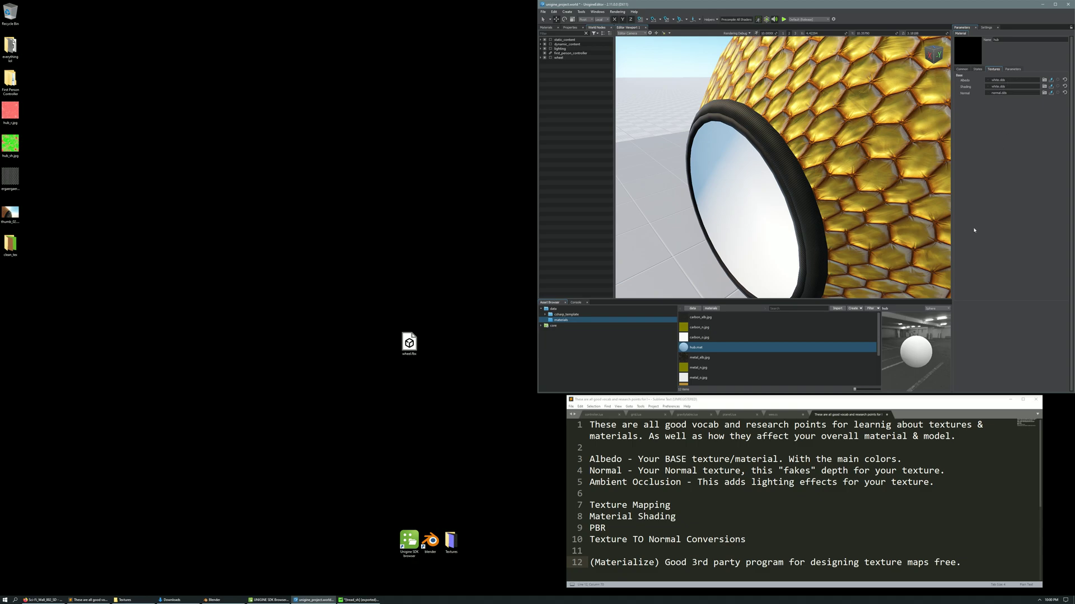
pyautogui.scroll(-1, 721, 358)
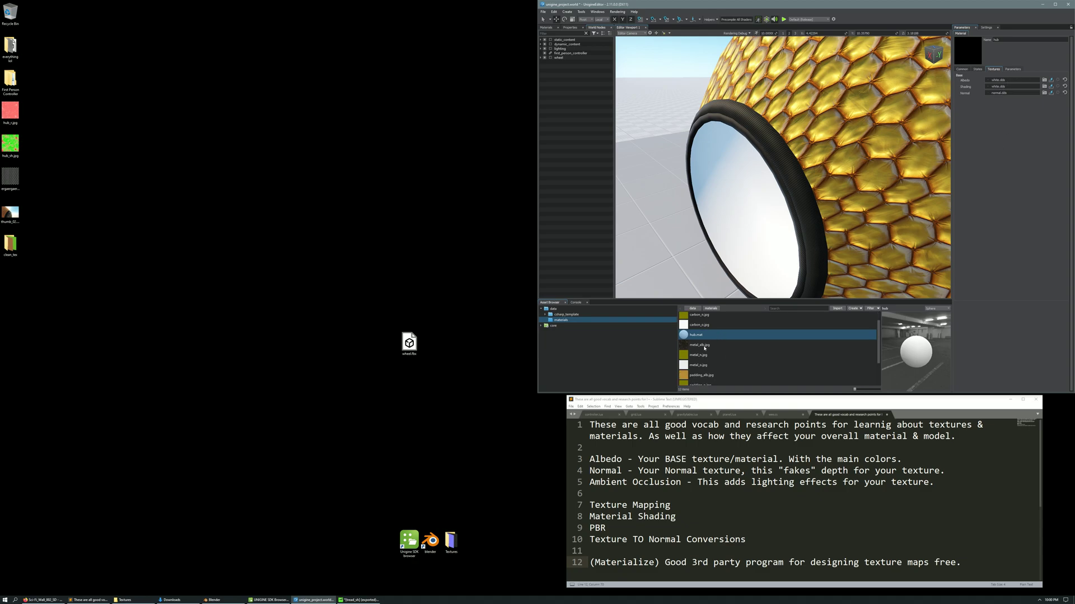
pyautogui.click(704, 347)
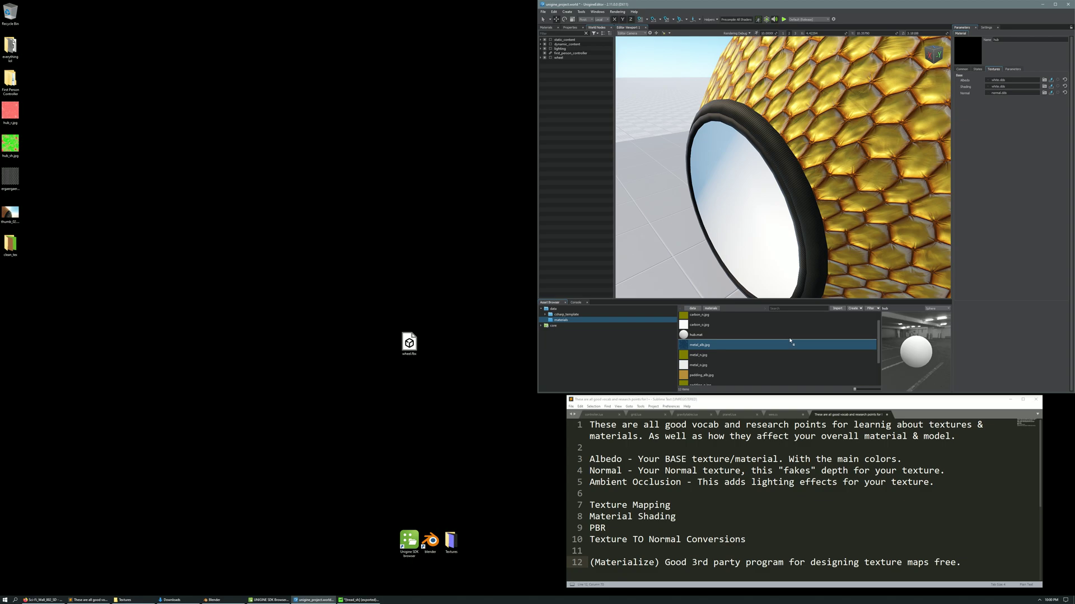
pyautogui.moveTo(917, 328); pyautogui.dragTo(1007, 81)
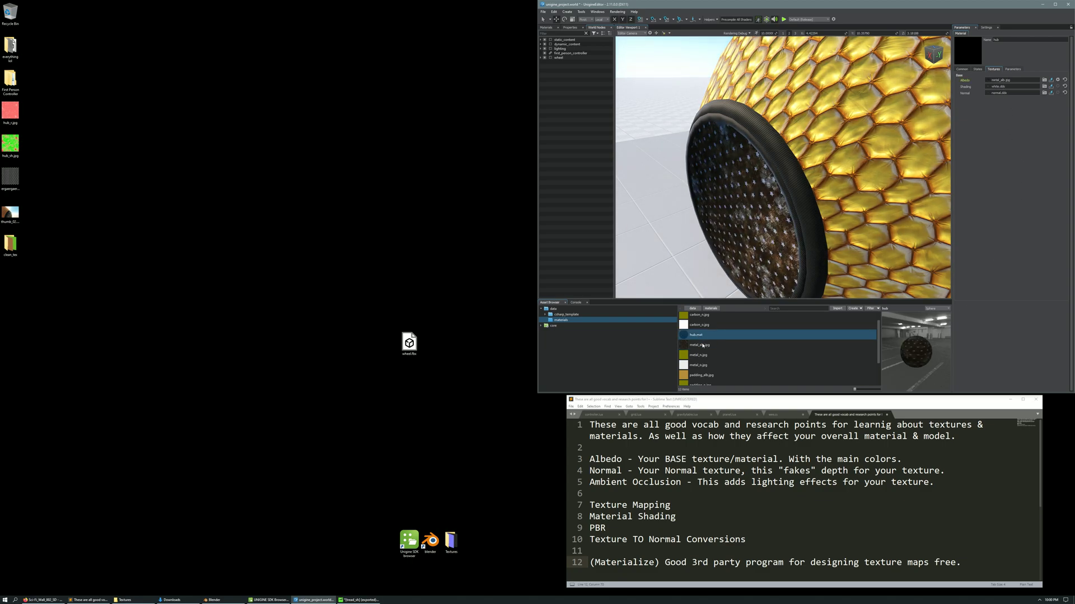
pyautogui.moveTo(704, 357); pyautogui.dragTo(1001, 93)
# Enable Ambient Occlusion on the hub material, reset its texture to the default and assign metal_o.jpg to it
pyautogui.click(978, 69)
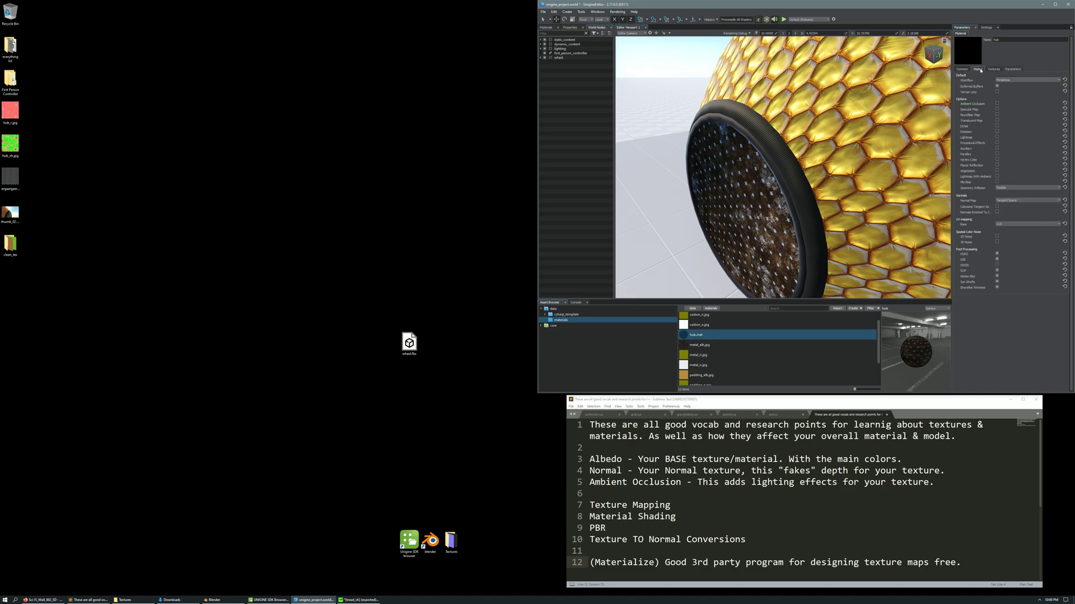
pyautogui.click(997, 104)
pyautogui.click(994, 69)
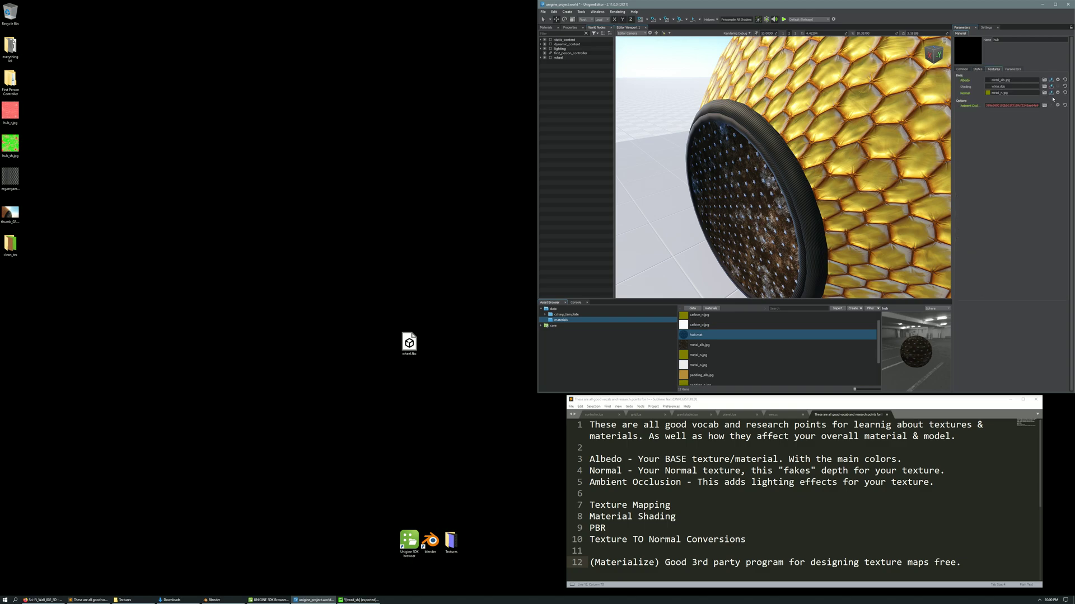
pyautogui.click(1064, 105)
pyautogui.moveTo(706, 367); pyautogui.dragTo(994, 108)
pyautogui.moveTo(832, 203); pyautogui.dragTo(807, 191, button='right')
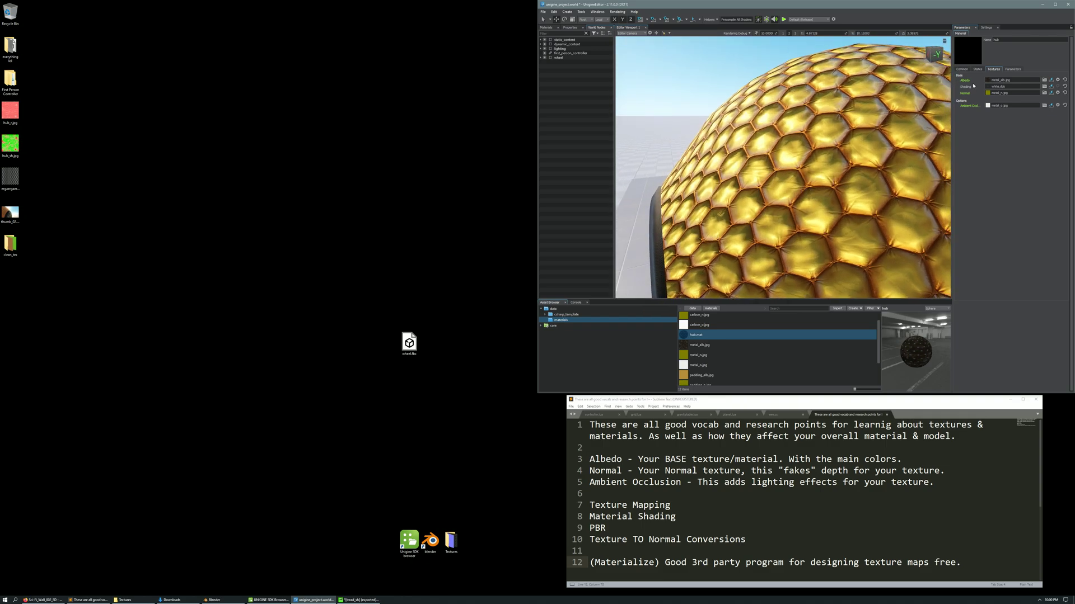
# Bring up the treading material's parameters and examine the highlights on the padded surface up close and from several angles
pyautogui.click(1013, 69)
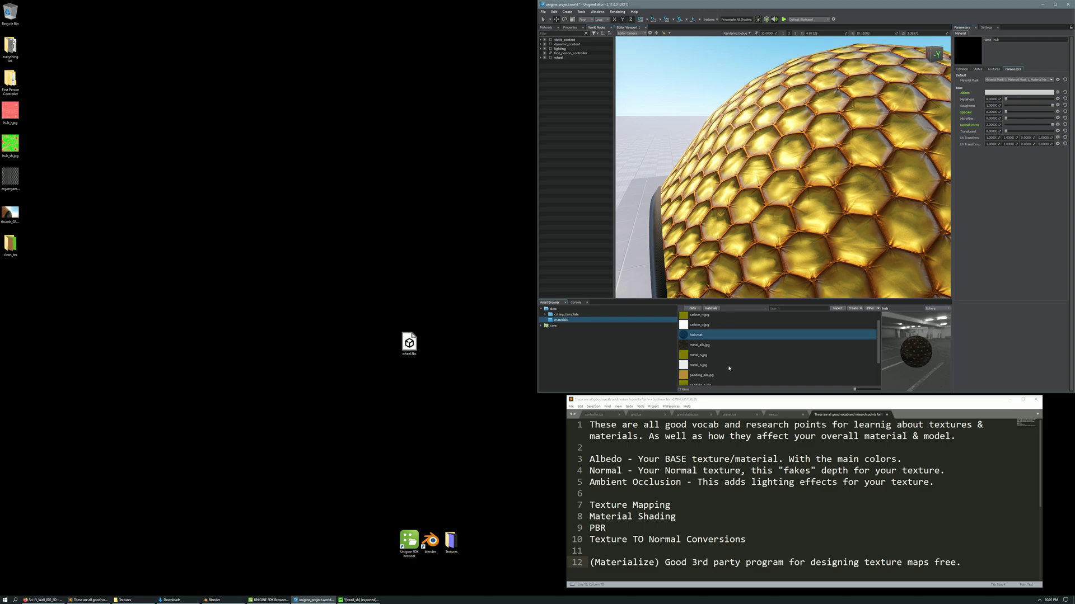
pyautogui.scroll(-2, 729, 368)
pyautogui.click(704, 380)
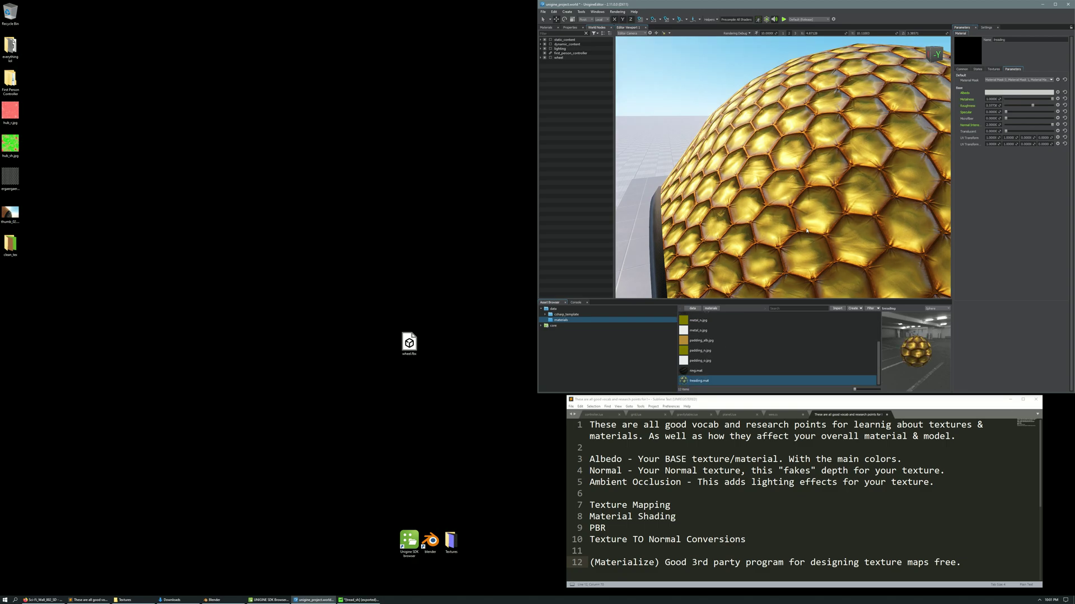
pyautogui.press('s')
pyautogui.moveTo(807, 231); pyautogui.dragTo(831, 270, button='right')
pyautogui.press('w')
pyautogui.press('s')
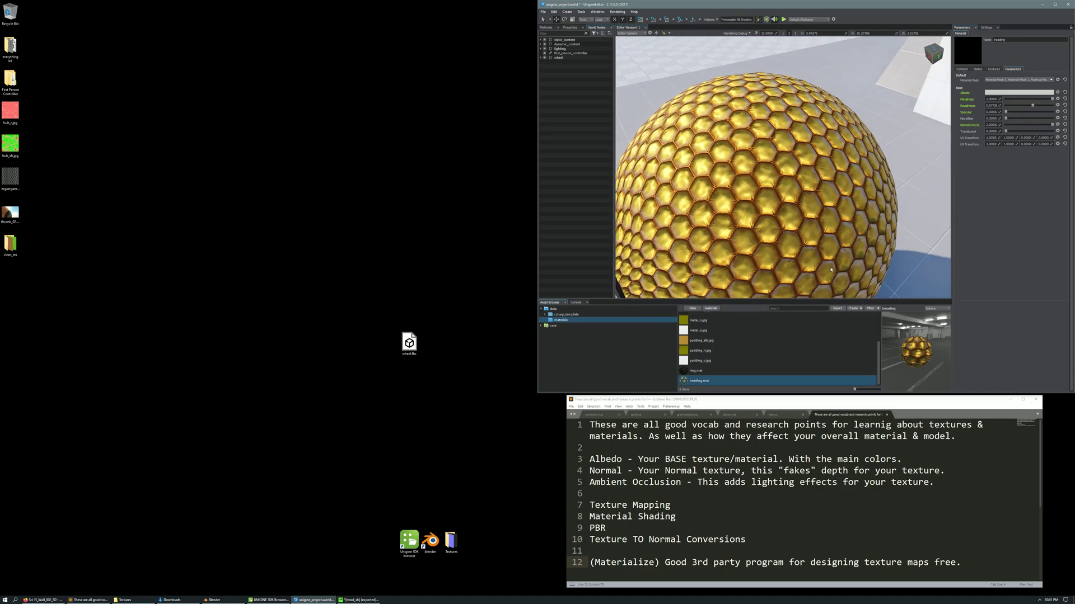
pyautogui.scroll(3, 871, 264)
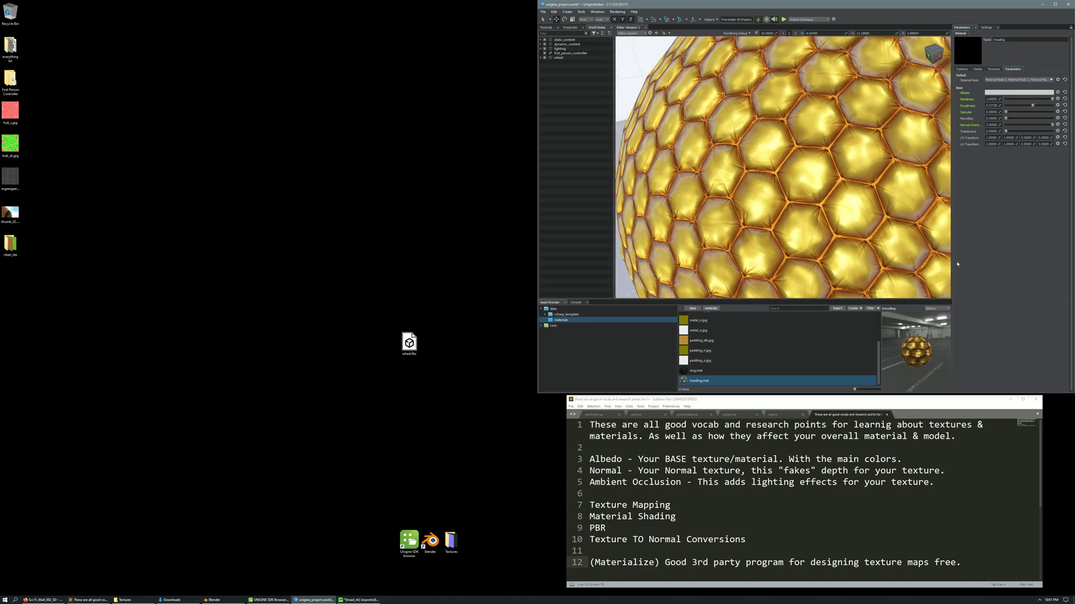
pyautogui.press('s')
pyautogui.moveTo(974, 252); pyautogui.dragTo(995, 241, button='right')
pyautogui.press('w')
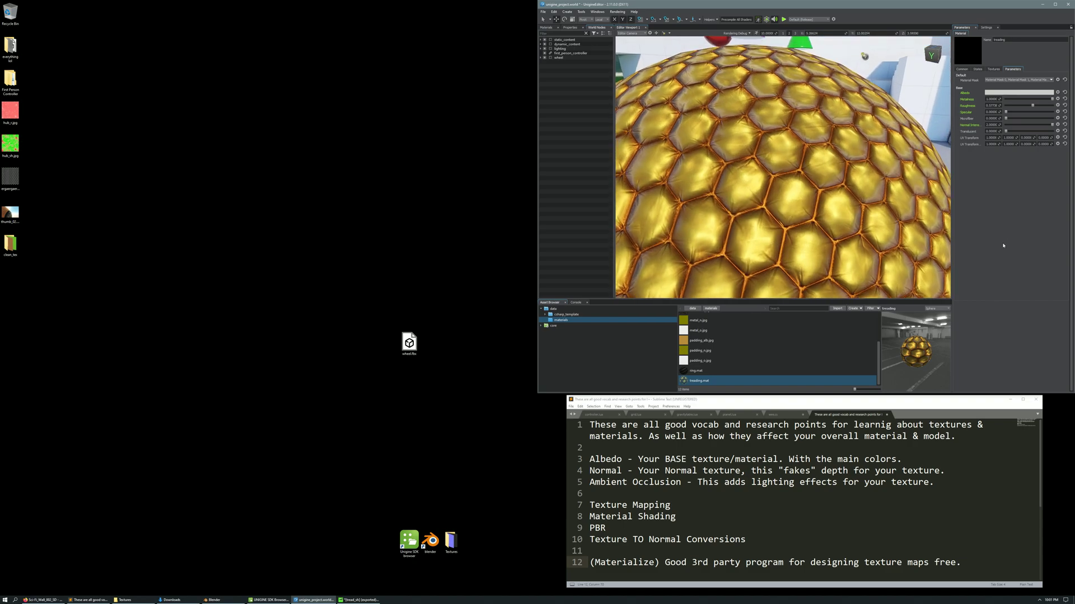
pyautogui.moveTo(1003, 246); pyautogui.dragTo(973, 249, button='right')
pyautogui.press('w')
pyautogui.press('s')
pyautogui.press('w')
pyautogui.press('s')
pyautogui.press('w')
pyautogui.press('s')
pyautogui.press('w')
pyautogui.press('s')
pyautogui.press('w')
pyautogui.press('s')
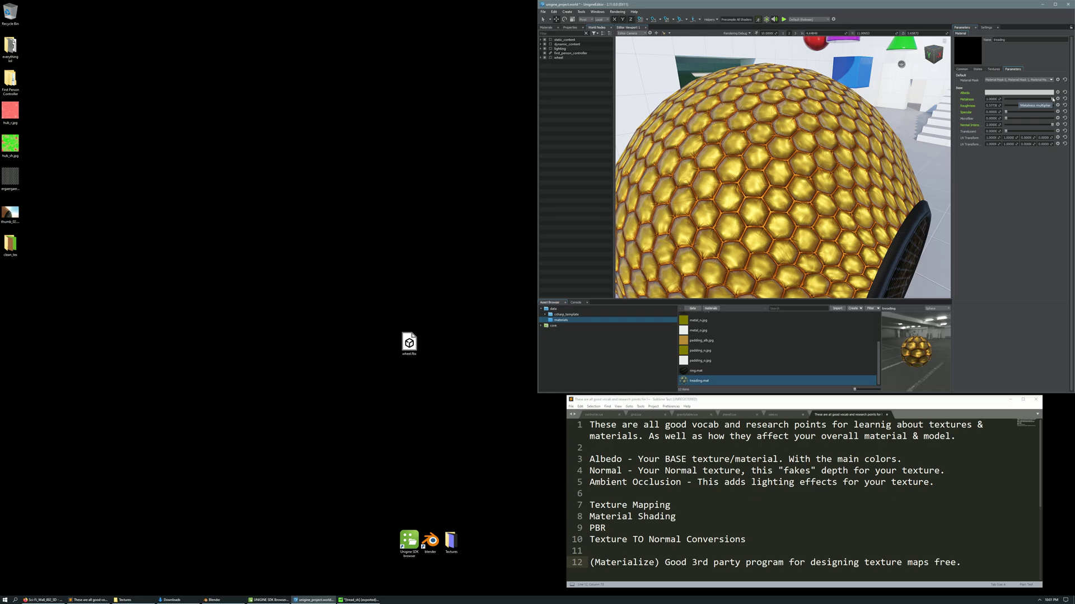
# Compare the treading's metallic look from near and far, with the whole wheel in view
pyautogui.press('s')
pyautogui.moveTo(862, 134); pyautogui.dragTo(896, 156, button='right')
pyautogui.press('w')
pyautogui.scroll(-5, 897, 156)
pyautogui.scroll(5, 898, 155)
pyautogui.scroll(-5, 902, 155)
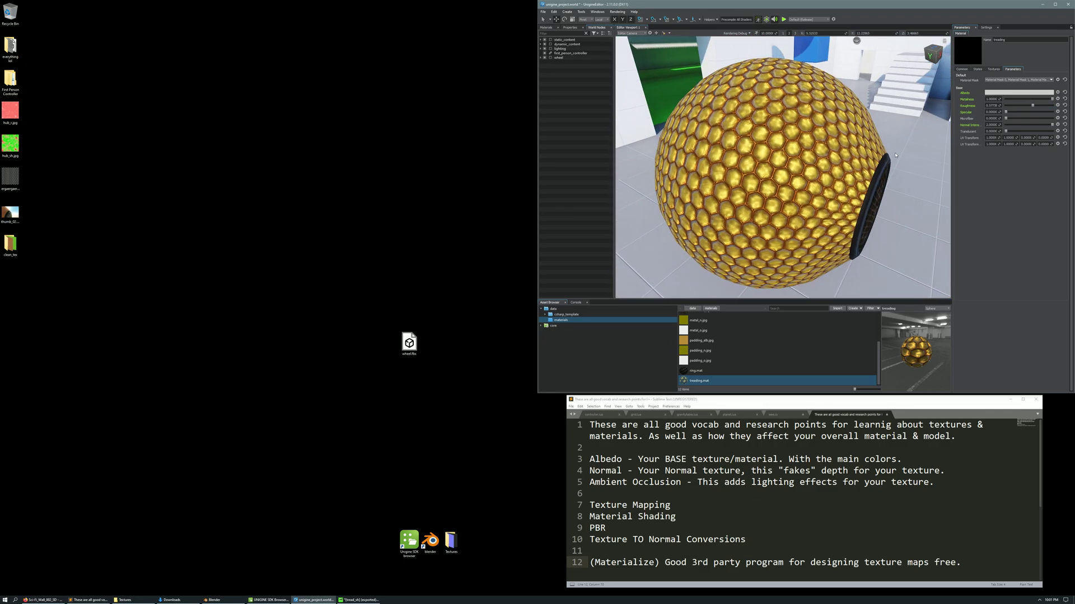
pyautogui.scroll(8, 903, 156)
pyautogui.scroll(-4, 896, 155)
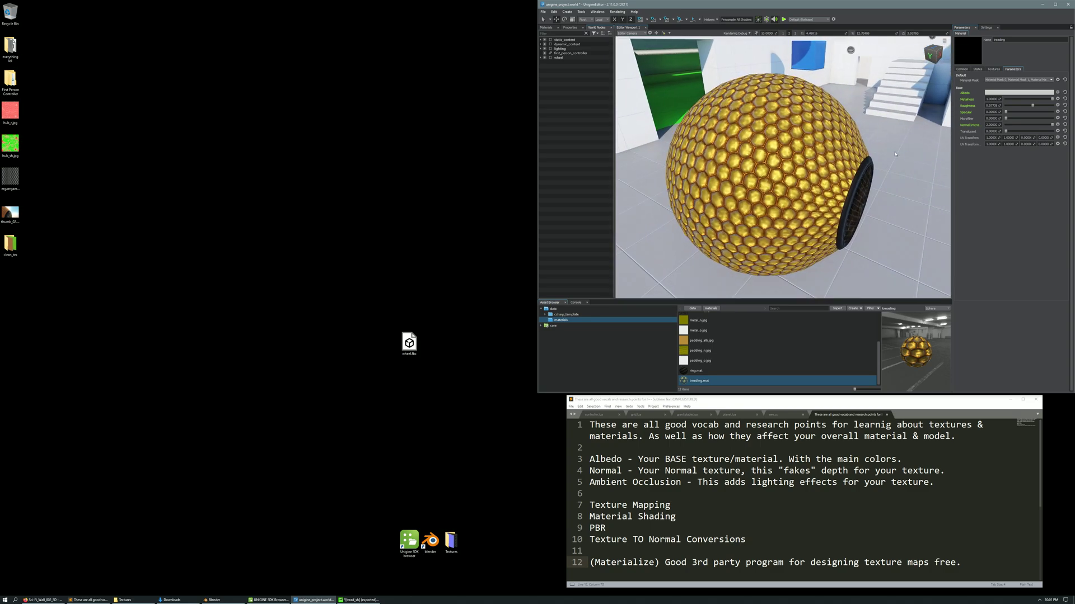
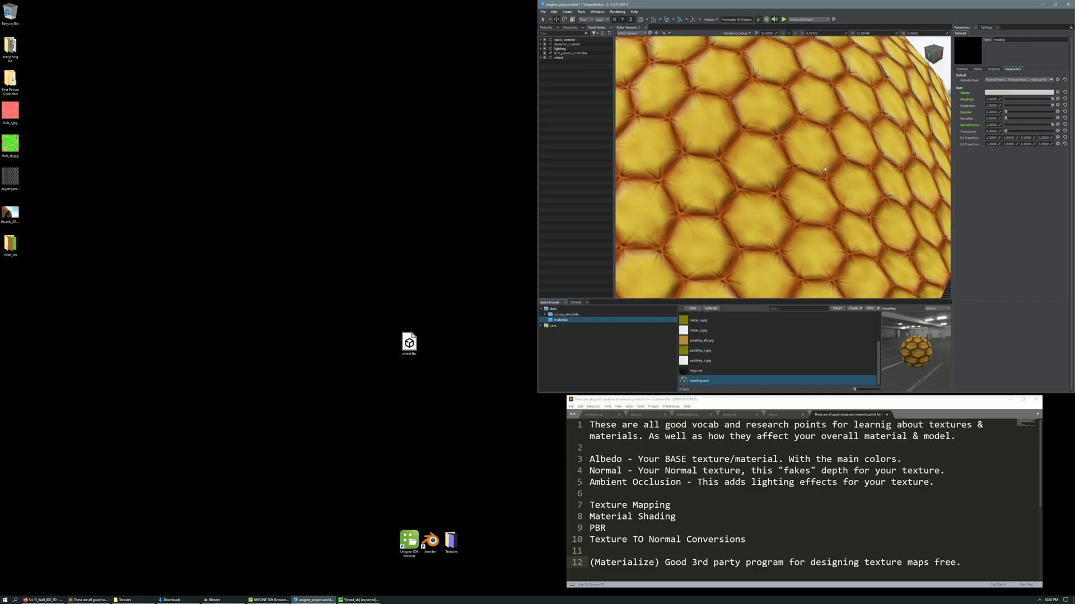
# Examine the wheel from several sides with the treading material's roughness at its maximum
pyautogui.press('s')
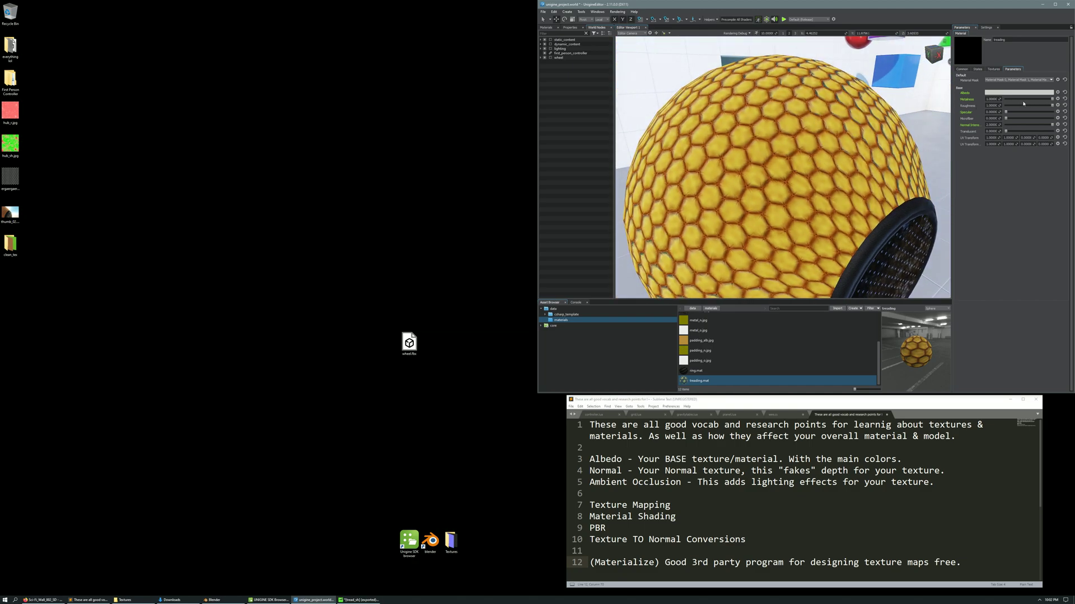
pyautogui.moveTo(813, 149); pyautogui.dragTo(798, 168, button='right')
pyautogui.press('w')
pyautogui.press('s')
pyautogui.press('d')
pyautogui.press('s')
pyautogui.press('w')
pyautogui.press('s')
pyautogui.press('w')
pyautogui.scroll(-5, 799, 168)
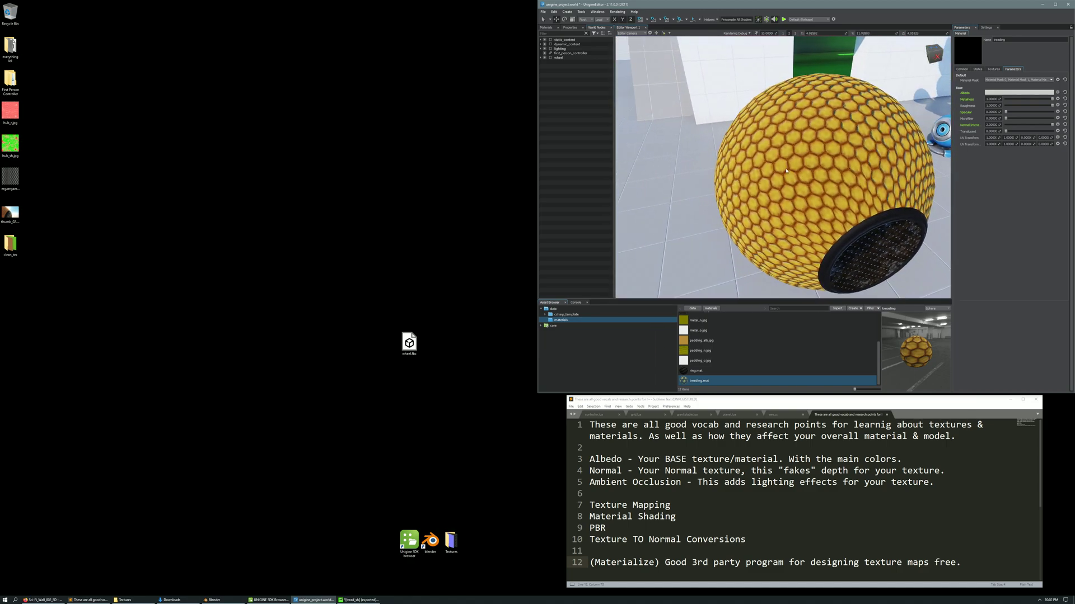
pyautogui.scroll(4, 767, 168)
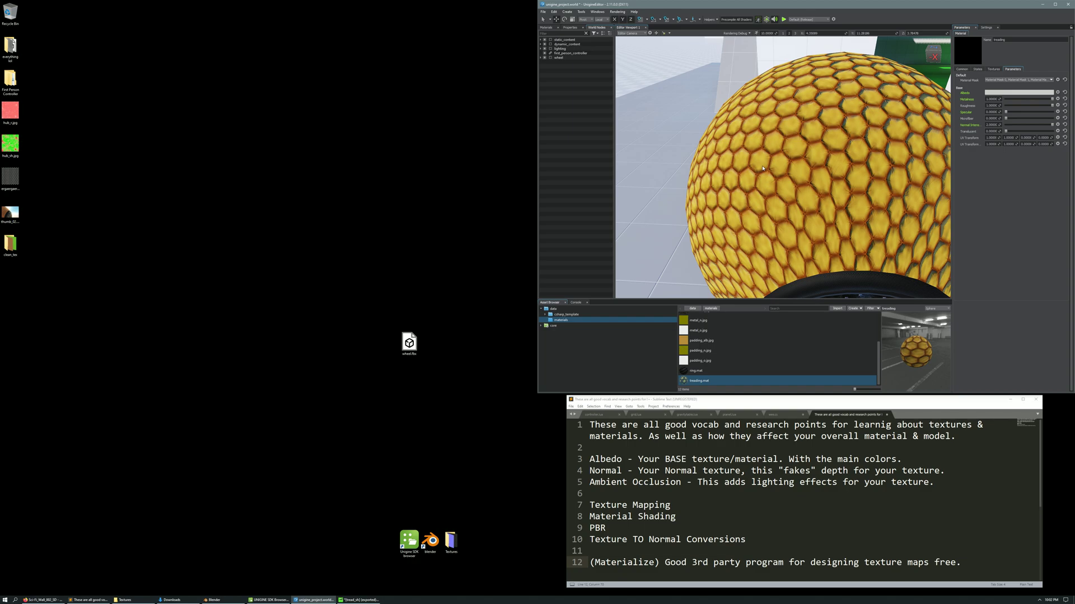
pyautogui.moveTo(762, 168); pyautogui.dragTo(814, 182, button='right')
# Lower the treading material's roughness to 0 and examine the surroundings reflected on the wheel
pyautogui.moveTo(1052, 105); pyautogui.dragTo(1029, 109)
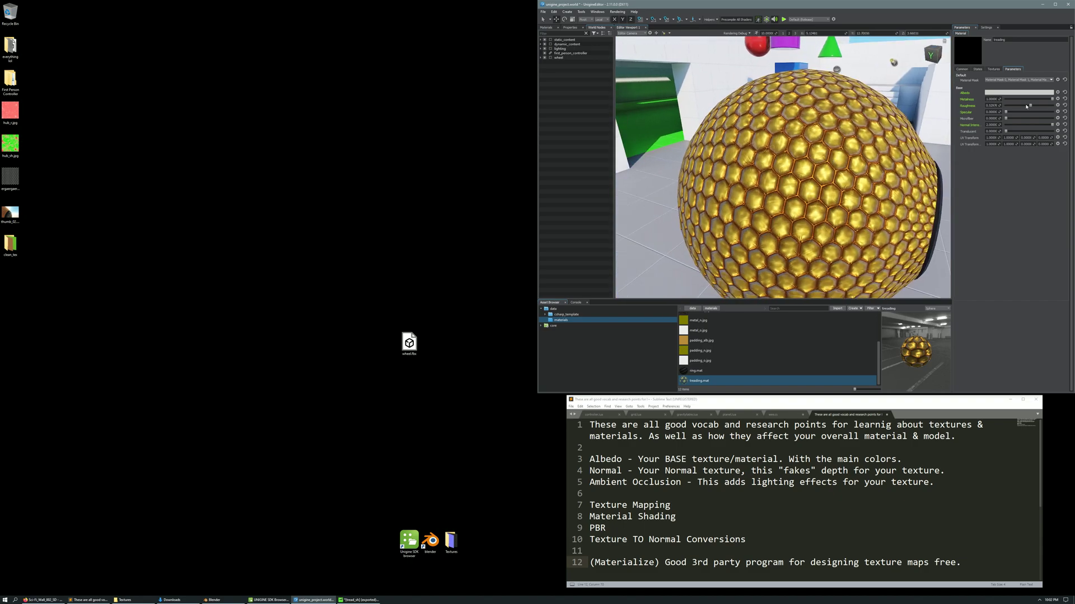
pyautogui.moveTo(1032, 107); pyautogui.dragTo(961, 106)
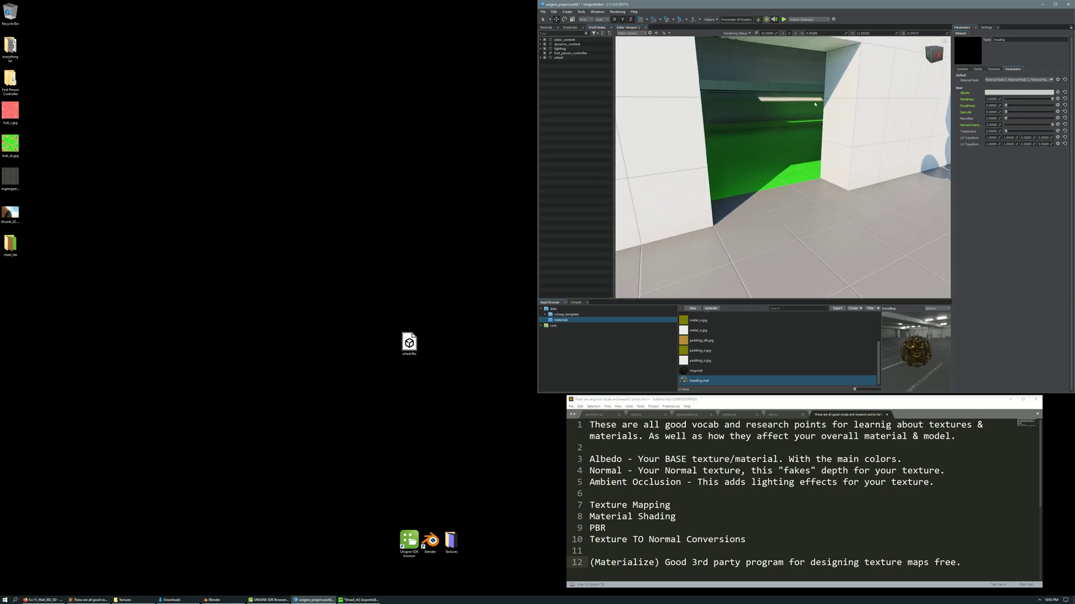
pyautogui.press('s')
pyautogui.moveTo(815, 102); pyautogui.dragTo(851, 117, button='right')
pyautogui.press('w')
pyautogui.press('w')
pyautogui.press('s')
pyautogui.press('w')
pyautogui.press('s')
pyautogui.press('w')
pyautogui.press('s')
pyautogui.press('w')
pyautogui.press('s')
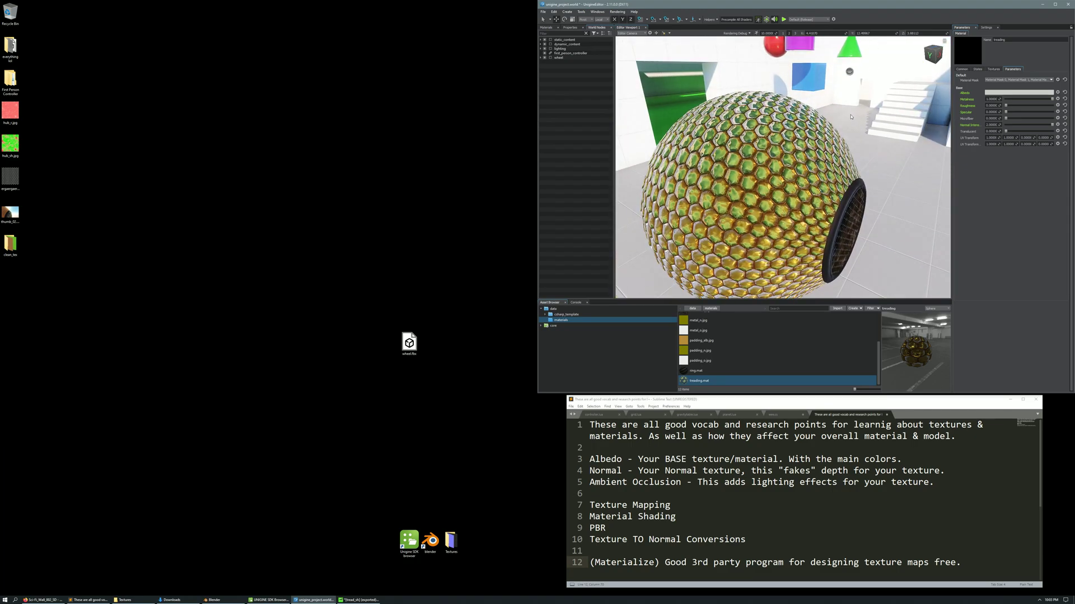
# Set the treading material's roughness to about 0.5 and check the wheel's surface
pyautogui.moveTo(1011, 106); pyautogui.dragTo(1032, 104)
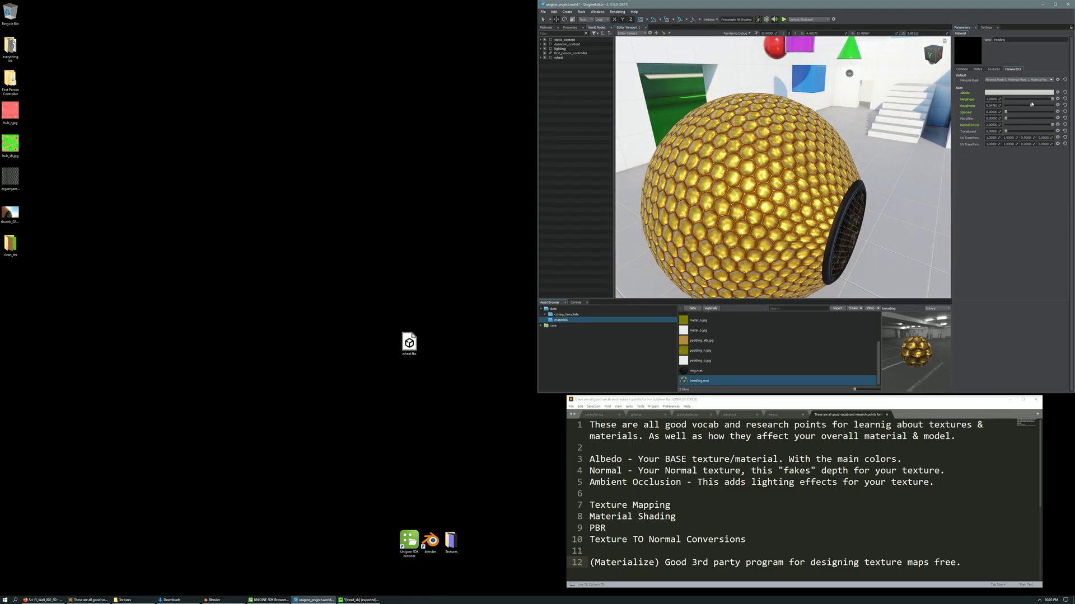
pyautogui.press('w')
pyautogui.moveTo(779, 138); pyautogui.dragTo(768, 160, button='right')
pyautogui.press('s')
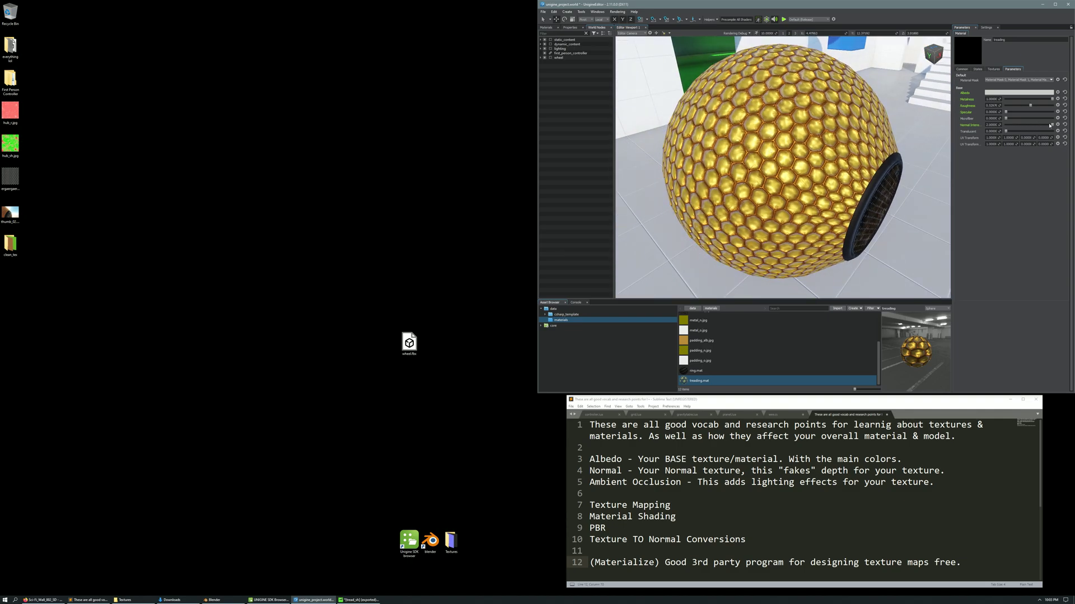
# Try a normal intensity of 0 on the treading material and inspect the wheel's surface
pyautogui.moveTo(1043, 126); pyautogui.dragTo(997, 126)
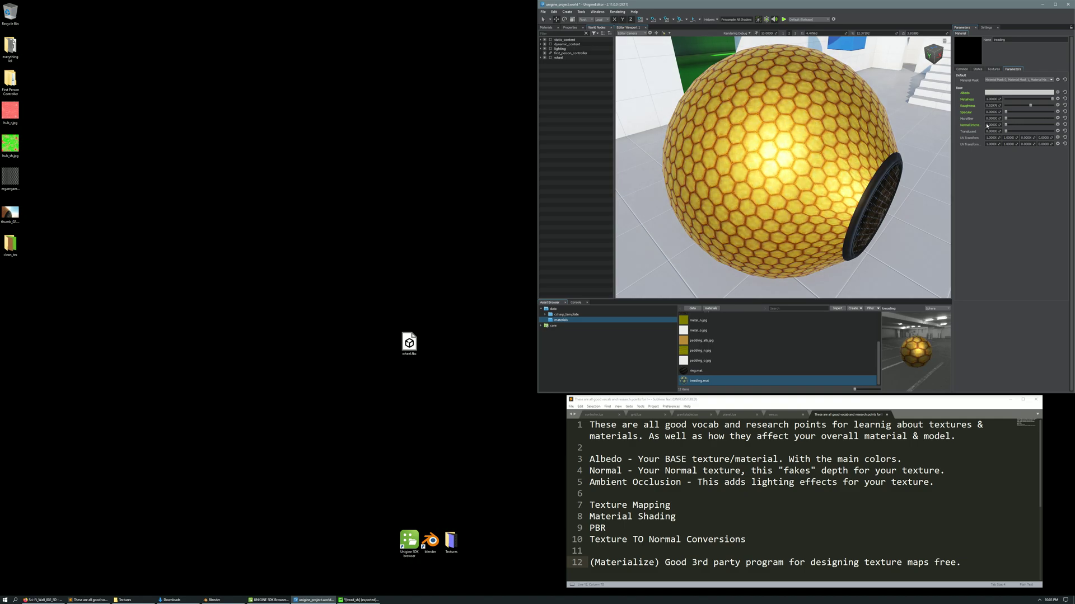
pyautogui.press('w')
pyautogui.press('d')
pyautogui.moveTo(861, 124); pyautogui.dragTo(910, 113, button='right')
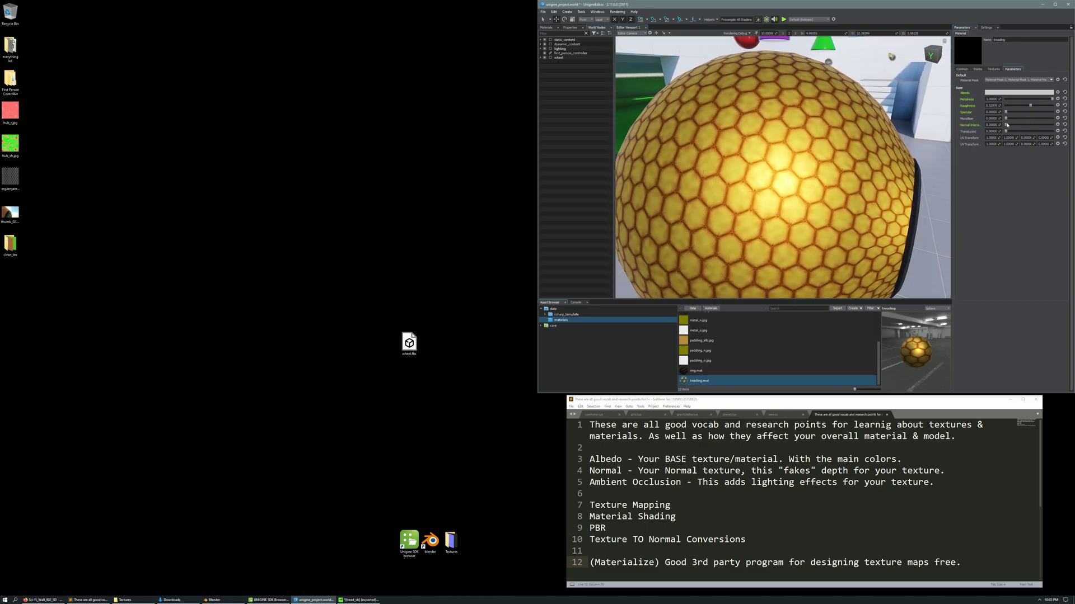
# Set the treading material's normal intensity to about 1.4 and check the wheel close up and from a distance
pyautogui.moveTo(1008, 126); pyautogui.dragTo(1037, 127)
pyautogui.moveTo(839, 154); pyautogui.dragTo(789, 148, button='right')
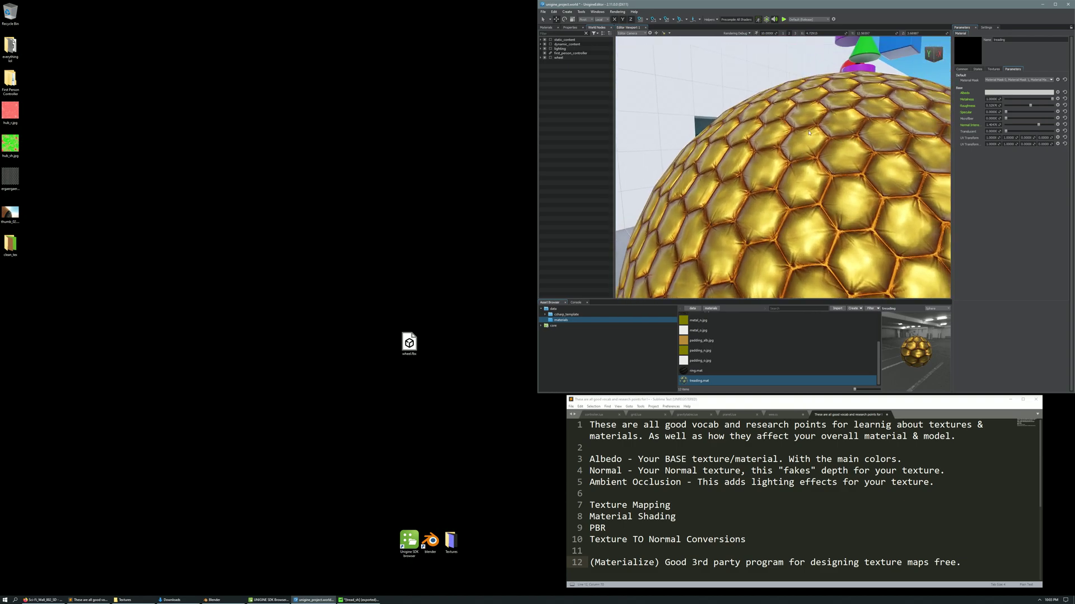
pyautogui.scroll(5, 802, 137)
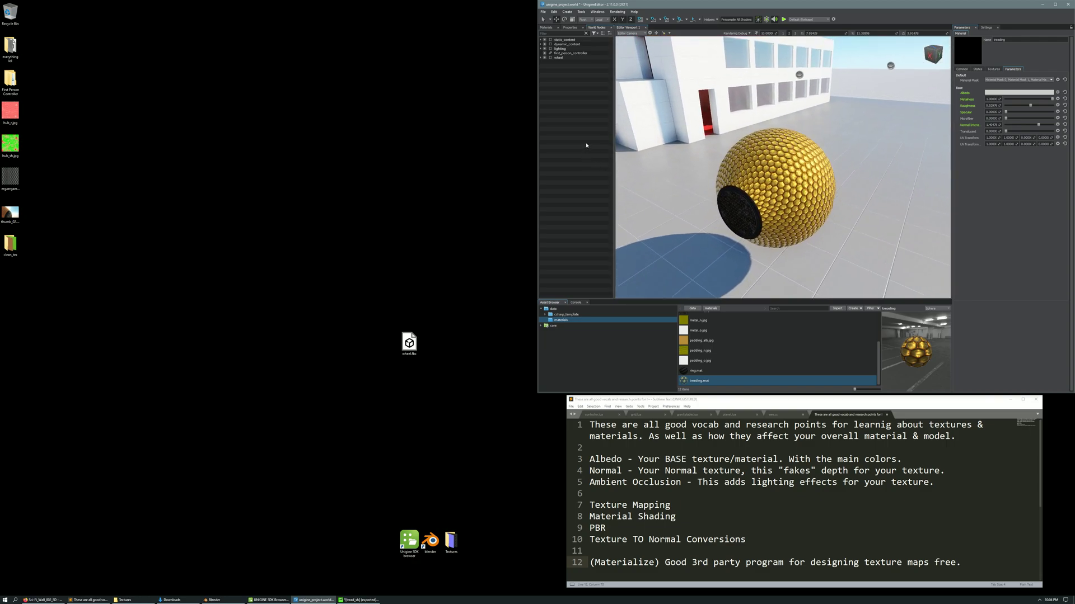
pyautogui.moveTo(586, 146); pyautogui.dragTo(544, 149, button='right')
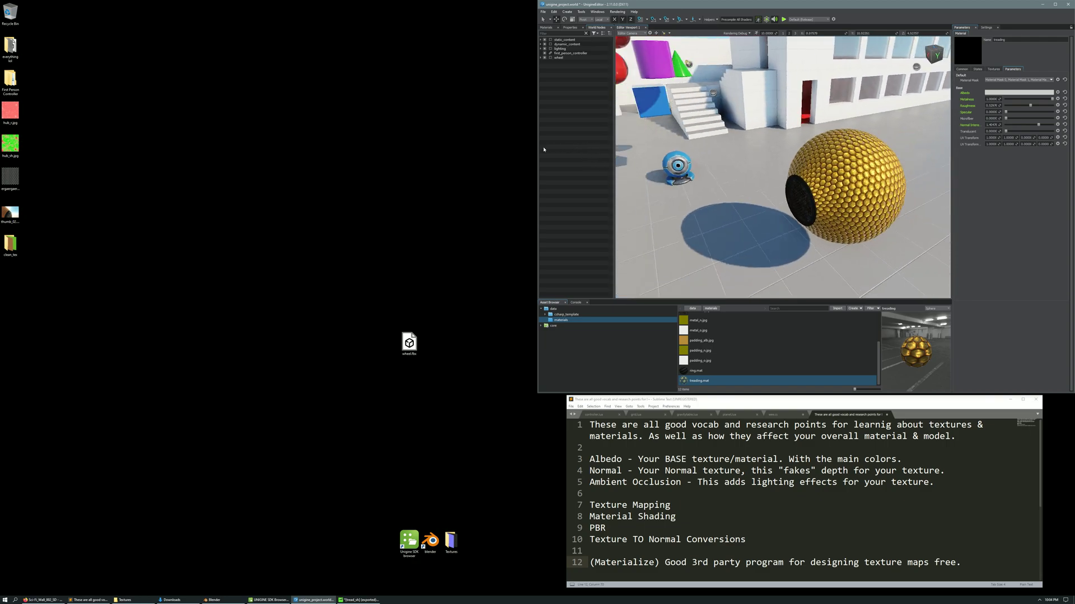
# Save the world, run the physics simulation to watch the wheel from different sides, and stop the simulation
pyautogui.click(766, 20)
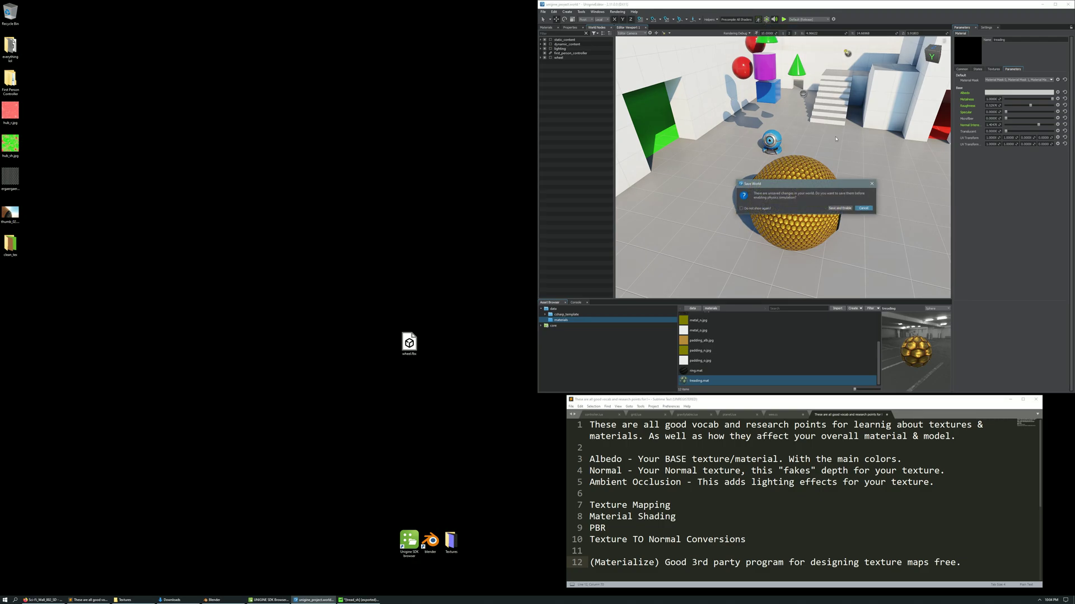
pyautogui.click(839, 208)
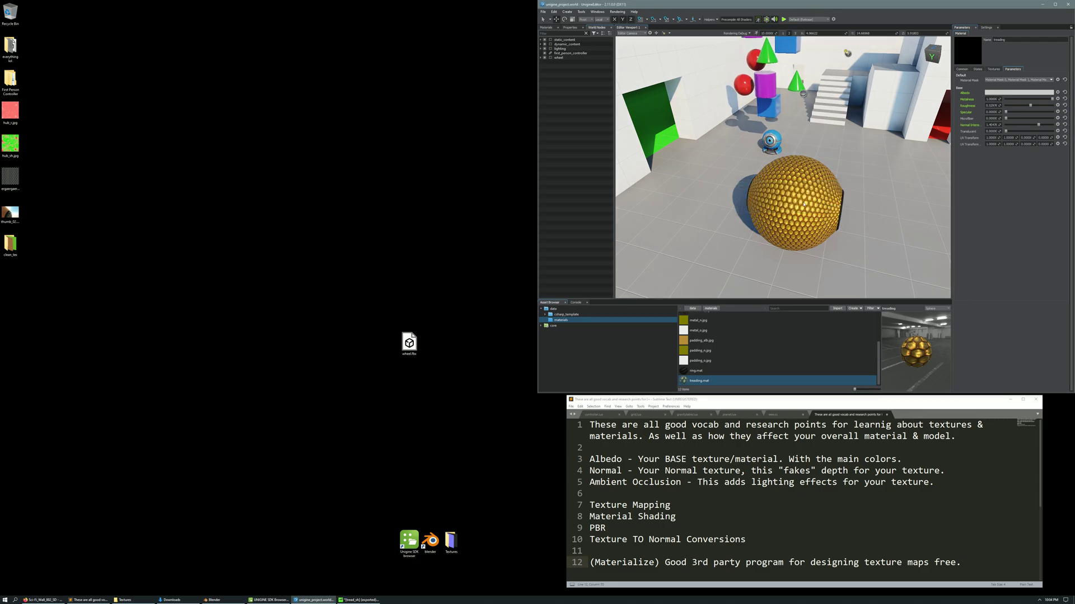
pyautogui.moveTo(804, 232); pyautogui.dragTo(864, 216, button='right')
pyautogui.moveTo(823, 185); pyautogui.dragTo(752, 165, button='right')
pyautogui.click(766, 20)
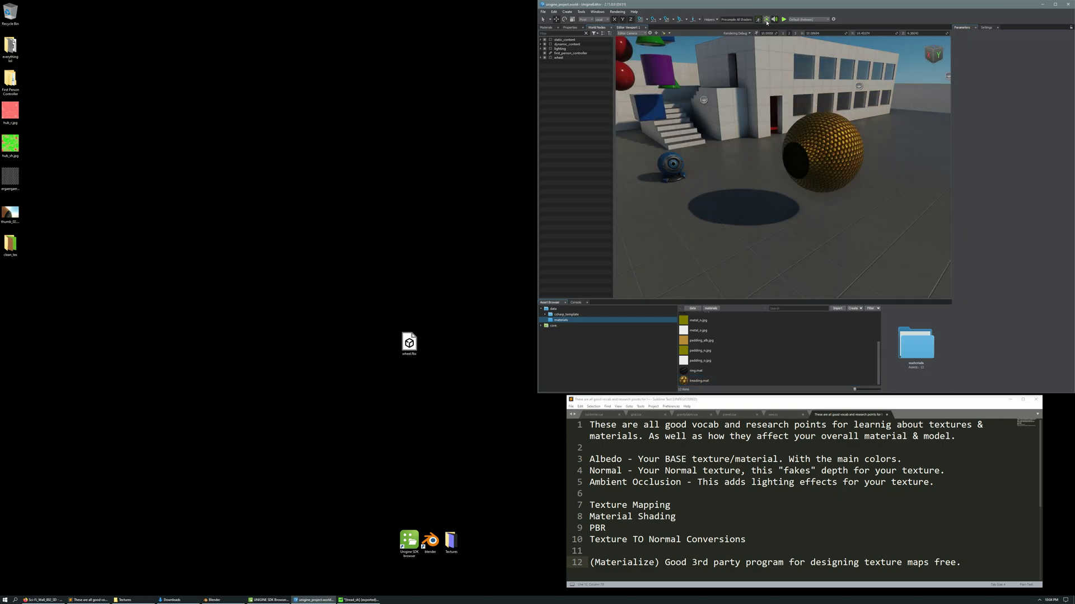
# Give the wheel's sphere mesh a Rigid physics body
pyautogui.click(839, 146)
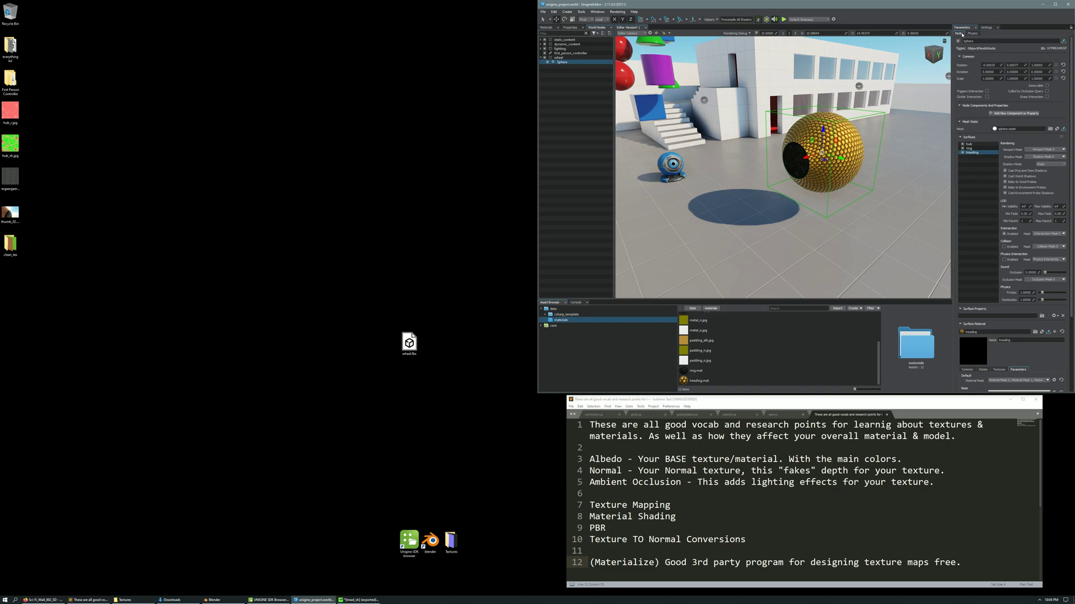
pyautogui.click(972, 35)
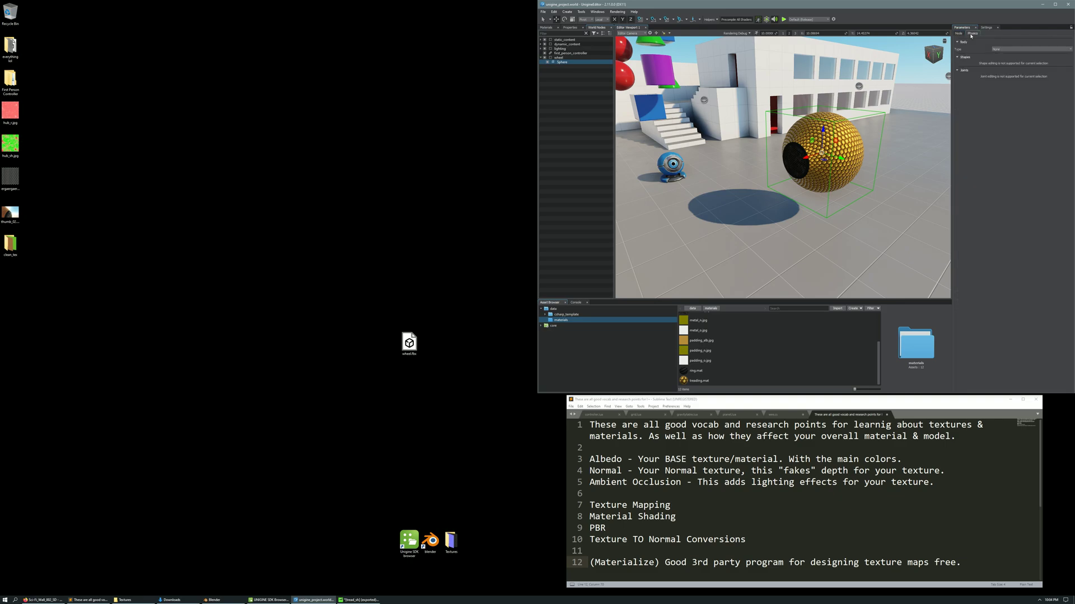
pyautogui.click(1000, 49)
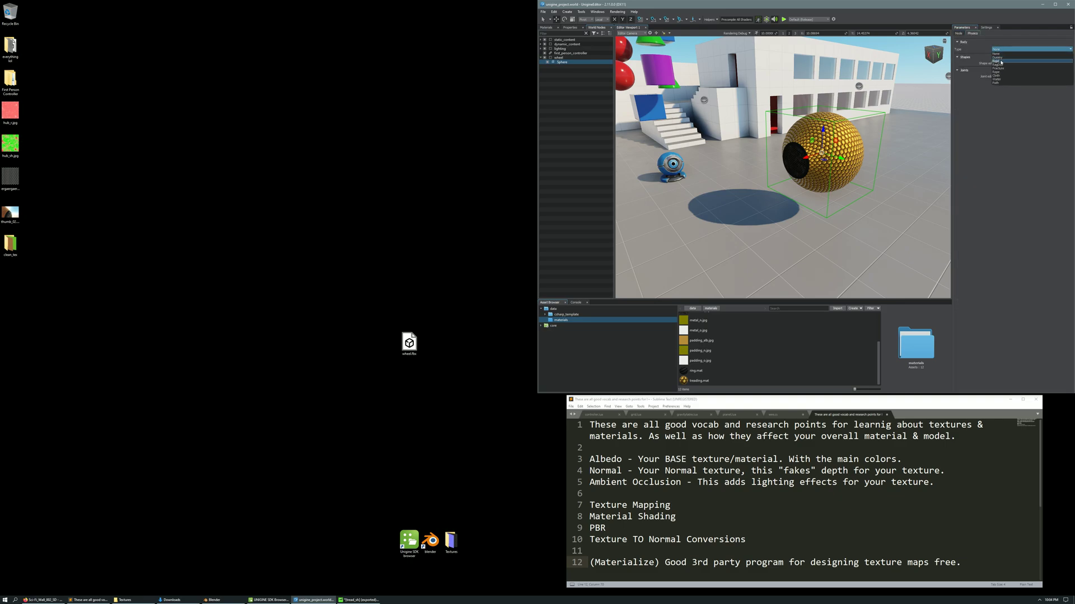
pyautogui.click(999, 61)
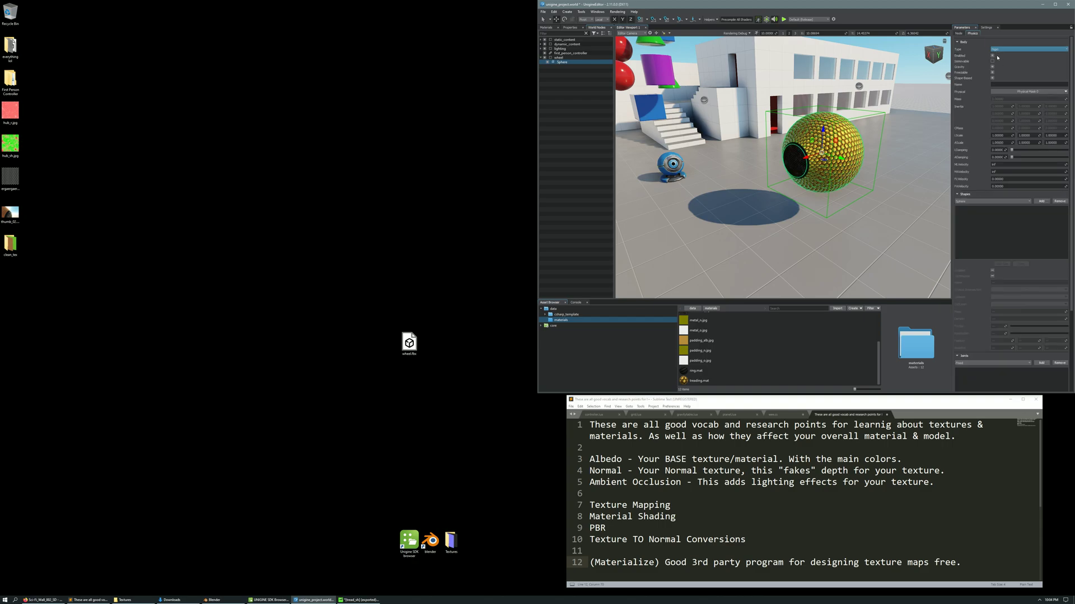
# Add a Sphere collision shape to the wheel's rigid body
pyautogui.moveTo(840, 146); pyautogui.dragTo(880, 159, button='right')
pyautogui.click(989, 202)
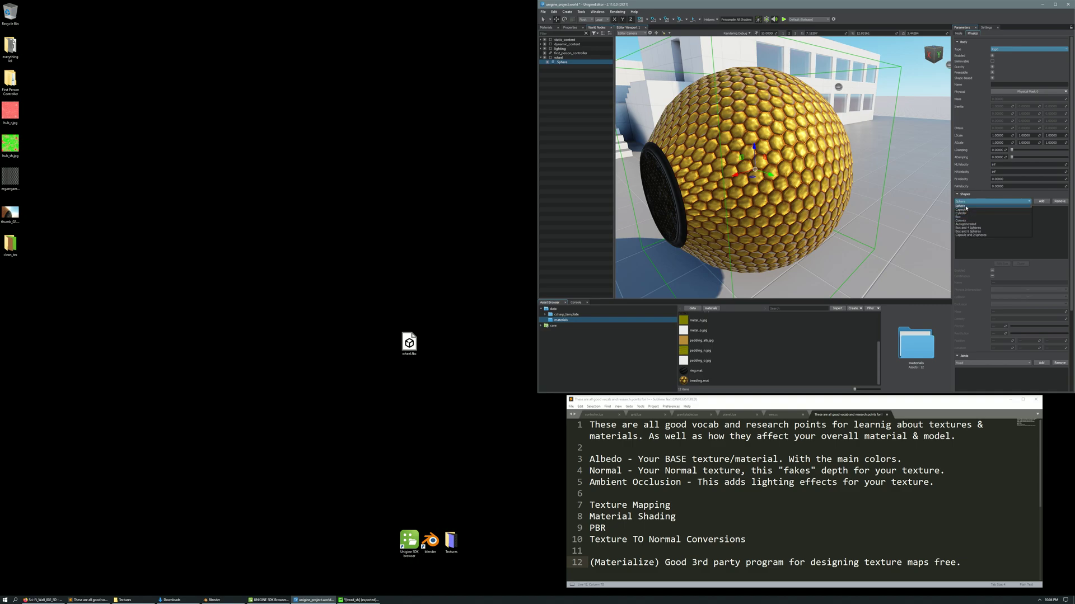
pyautogui.click(960, 206)
pyautogui.scroll(5, 810, 188)
pyautogui.scroll(-5, 810, 188)
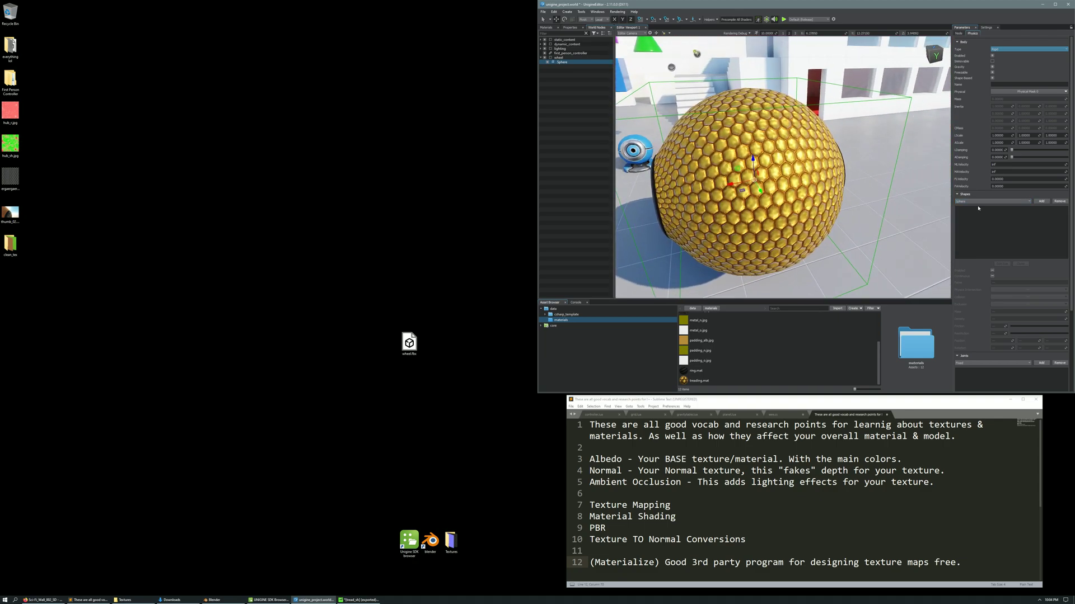
pyautogui.click(984, 203)
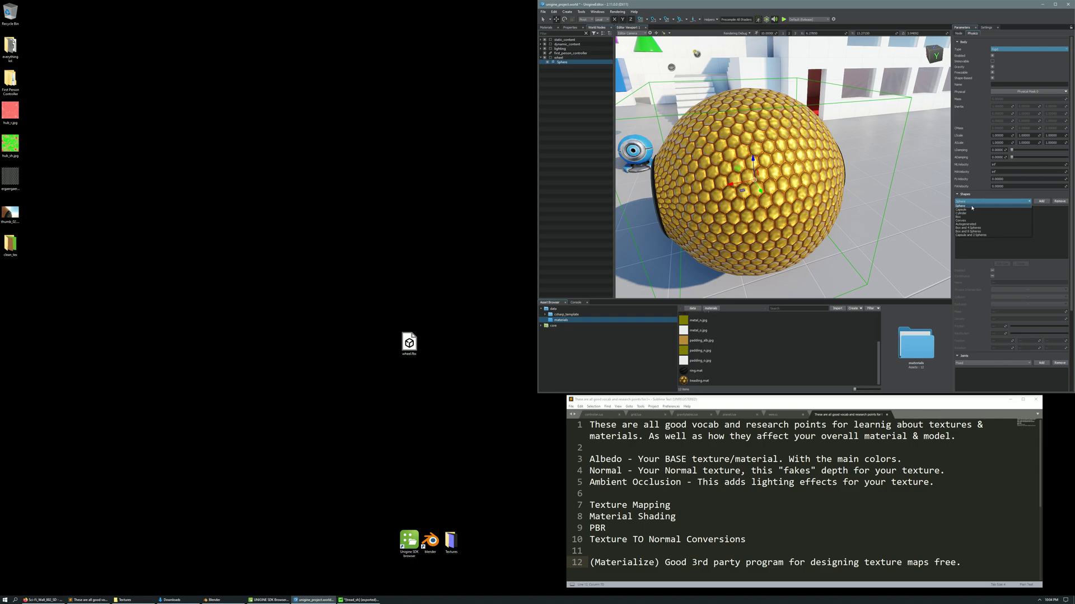
pyautogui.click(971, 206)
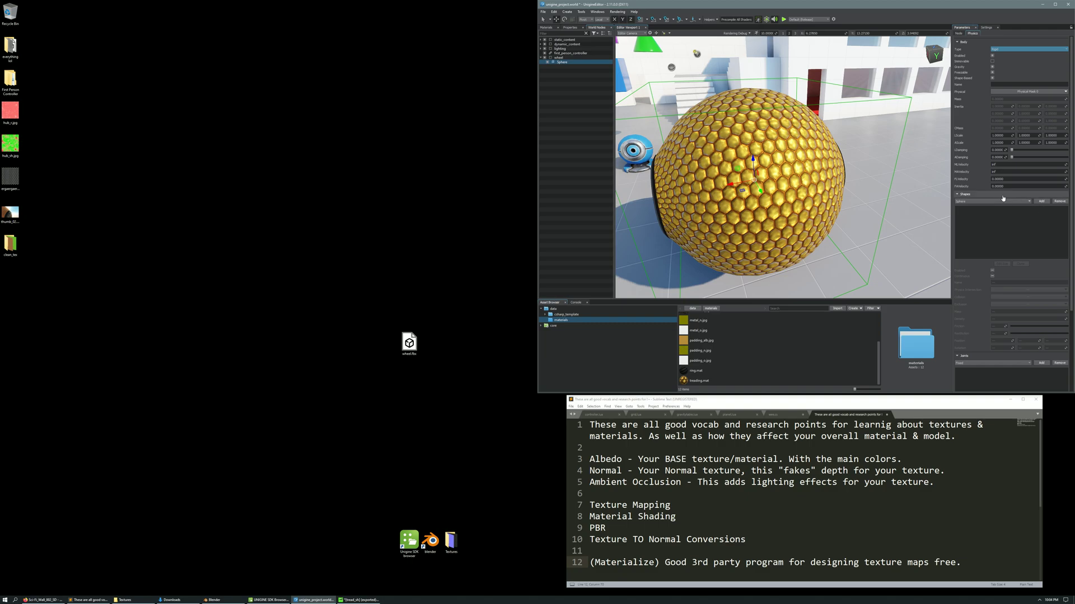
pyautogui.click(1041, 201)
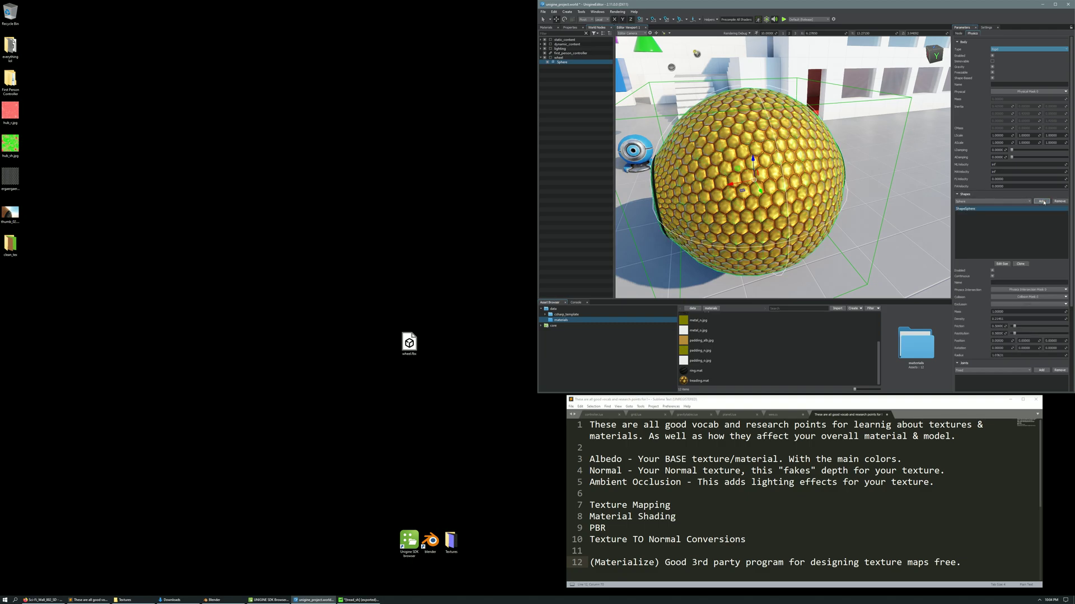
# Examine how the collision sphere fits around the wheel's treading and hub from several sides
pyautogui.moveTo(819, 207); pyautogui.dragTo(846, 194, button='right')
pyautogui.press('w')
pyautogui.press('s')
pyautogui.press('w')
pyautogui.press('s')
pyautogui.press('s')
pyautogui.press('a')
pyautogui.press('d')
pyautogui.press('w')
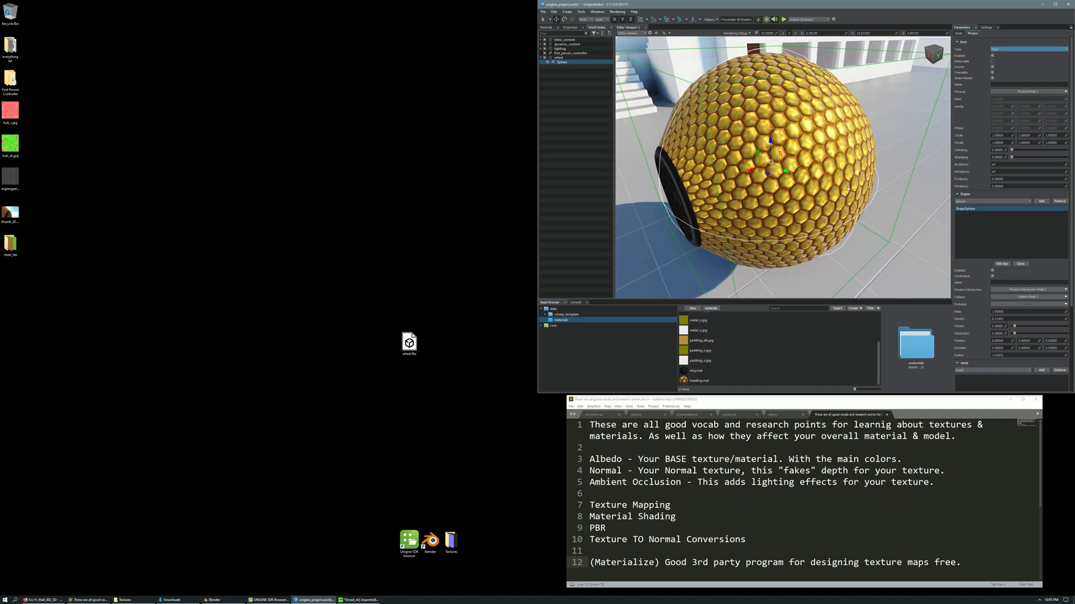
# Save the world with the physics simulation enabled, and lift the wheel above the ground to test its fall
pyautogui.click(959, 33)
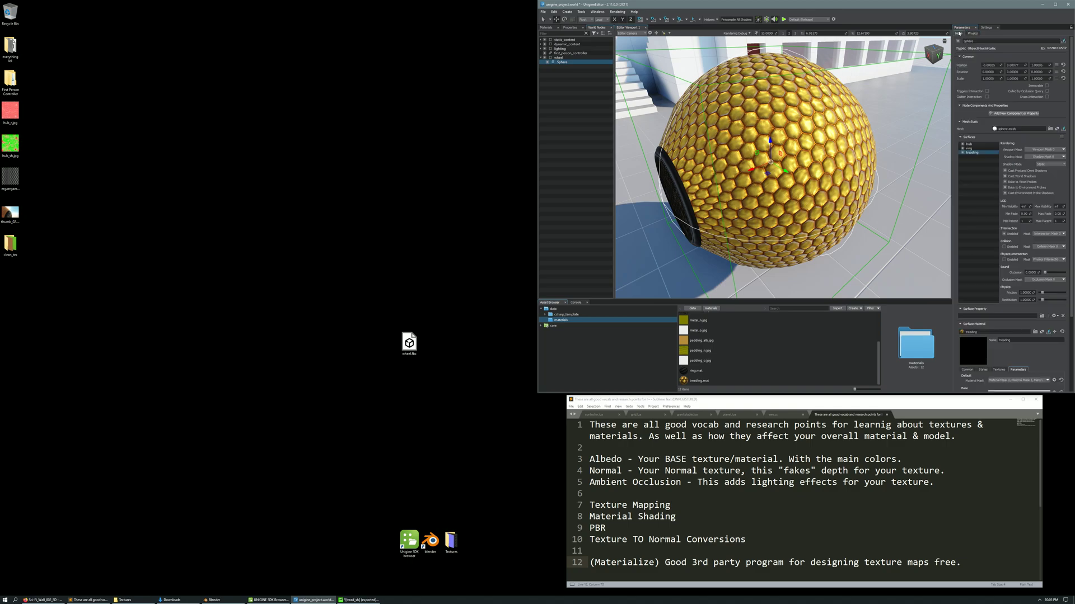
pyautogui.click(767, 19)
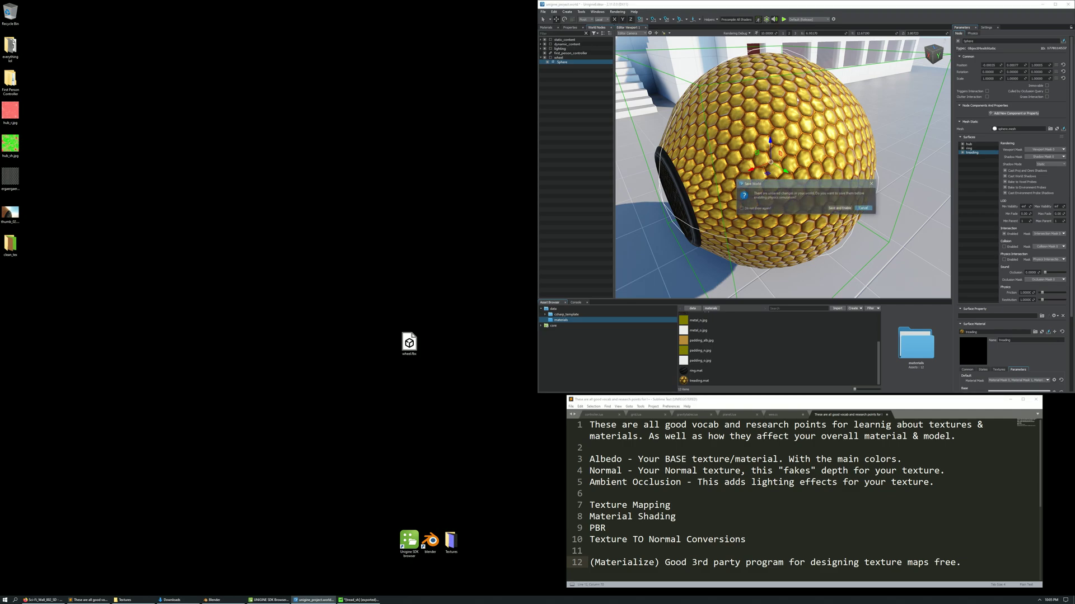
pyautogui.click(843, 207)
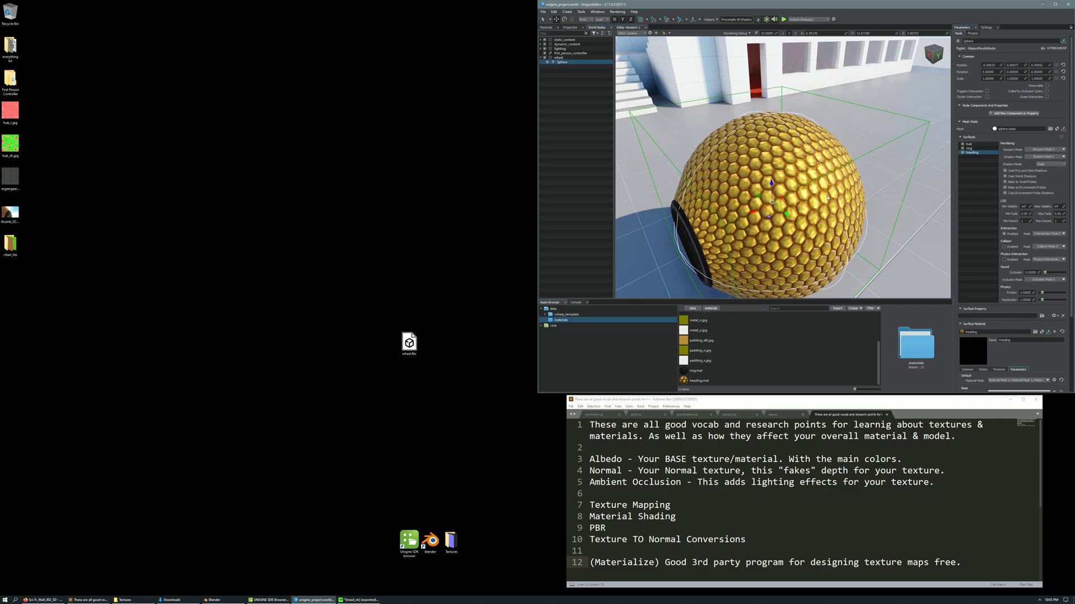
pyautogui.press('s')
pyautogui.moveTo(839, 224); pyautogui.dragTo(850, 188, button='right')
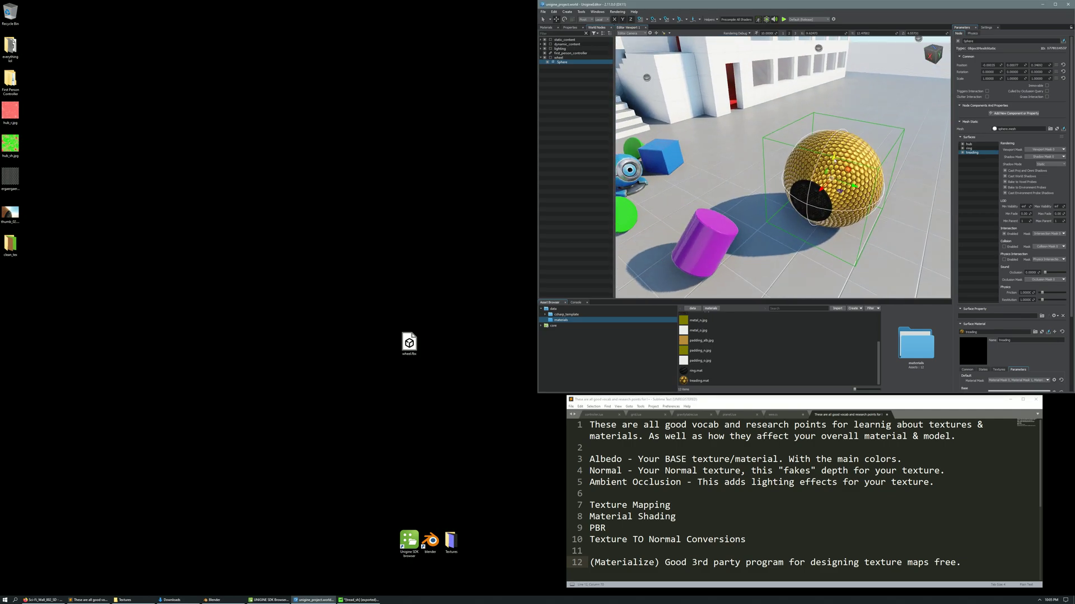
pyautogui.moveTo(841, 151); pyautogui.dragTo(849, 89)
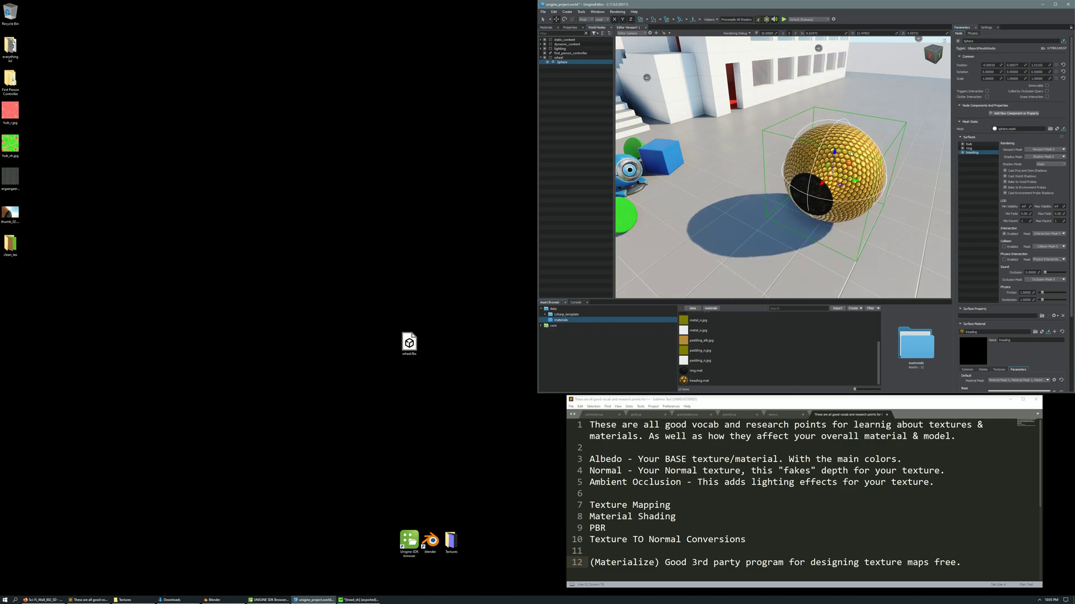
# Save the world with the objects in their current positions and launch the project in its own play window
pyautogui.click(783, 19)
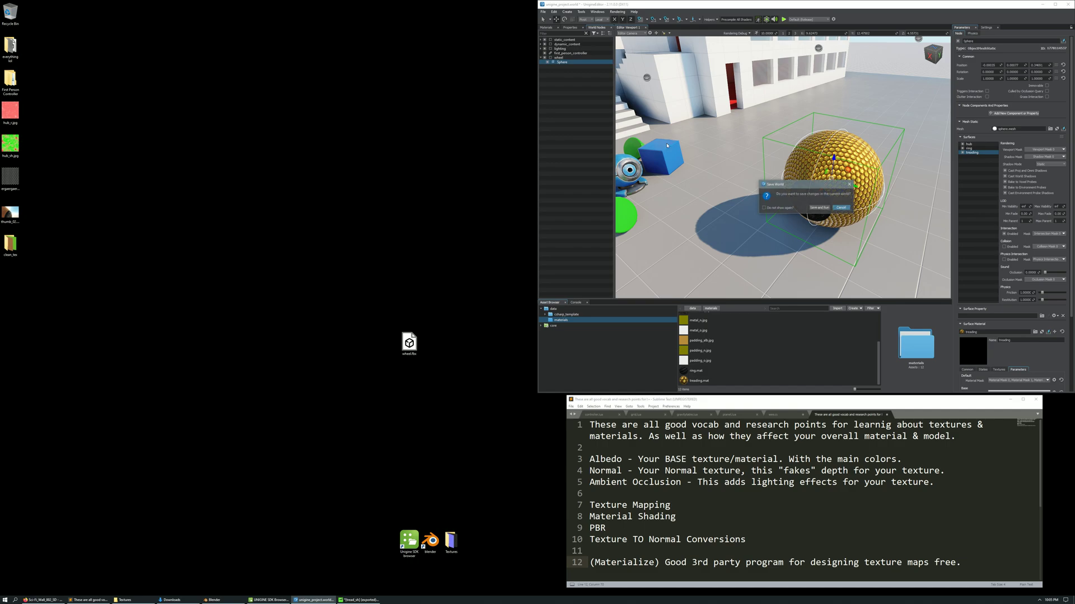
pyautogui.click(819, 207)
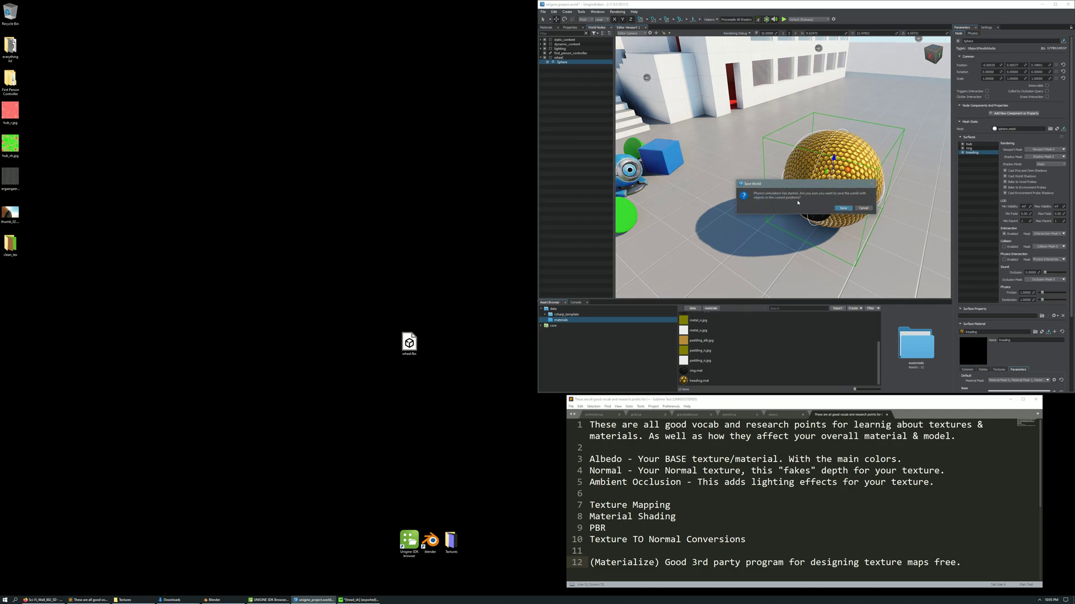
pyautogui.click(844, 209)
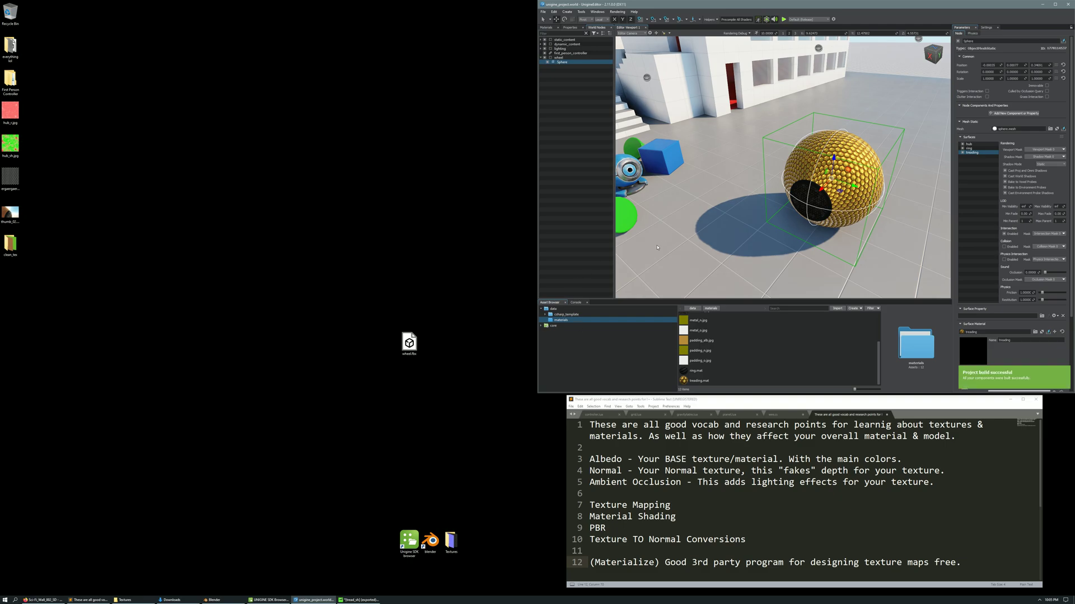
pyautogui.click(626, 287)
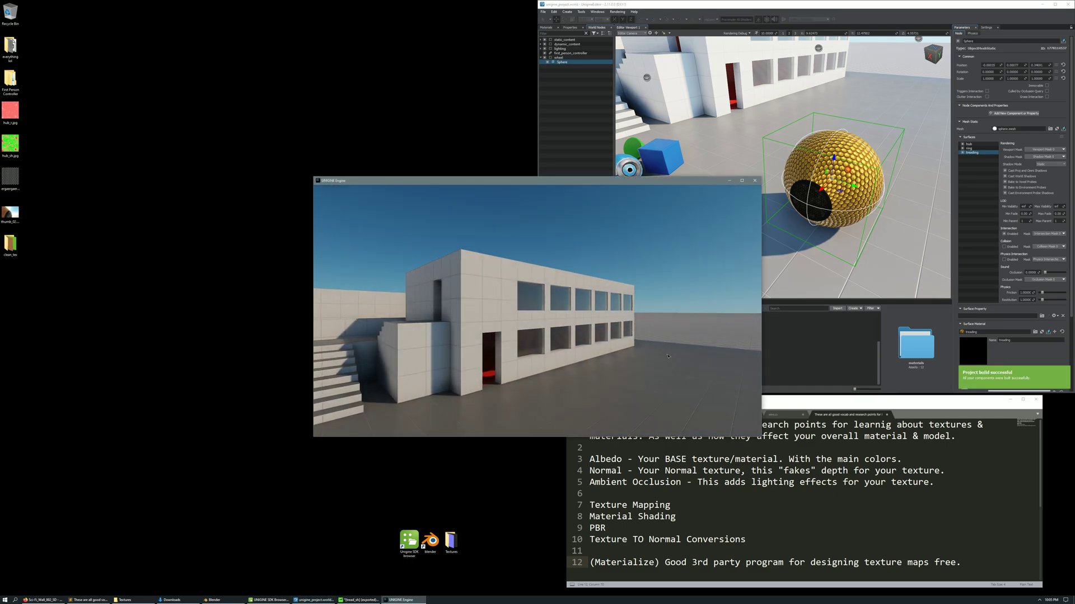
# Walk up to the wheel in the running project and inspect its hub, ring and treading close up
pyautogui.press('w')
pyautogui.press('s')
pyautogui.press('d')
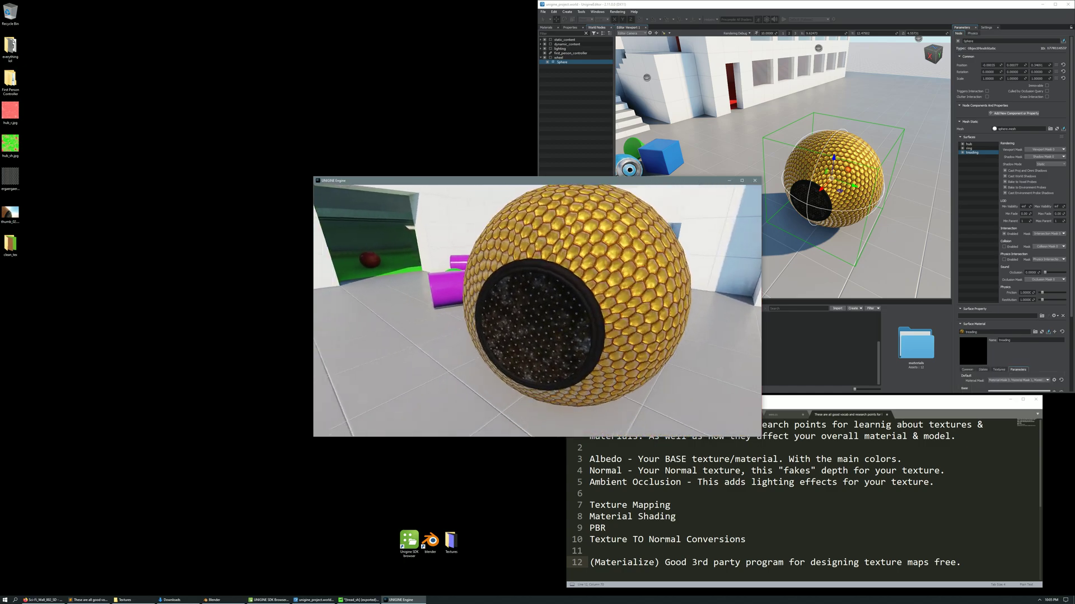
pyautogui.press('w')
pyautogui.press('d')
pyautogui.press('a')
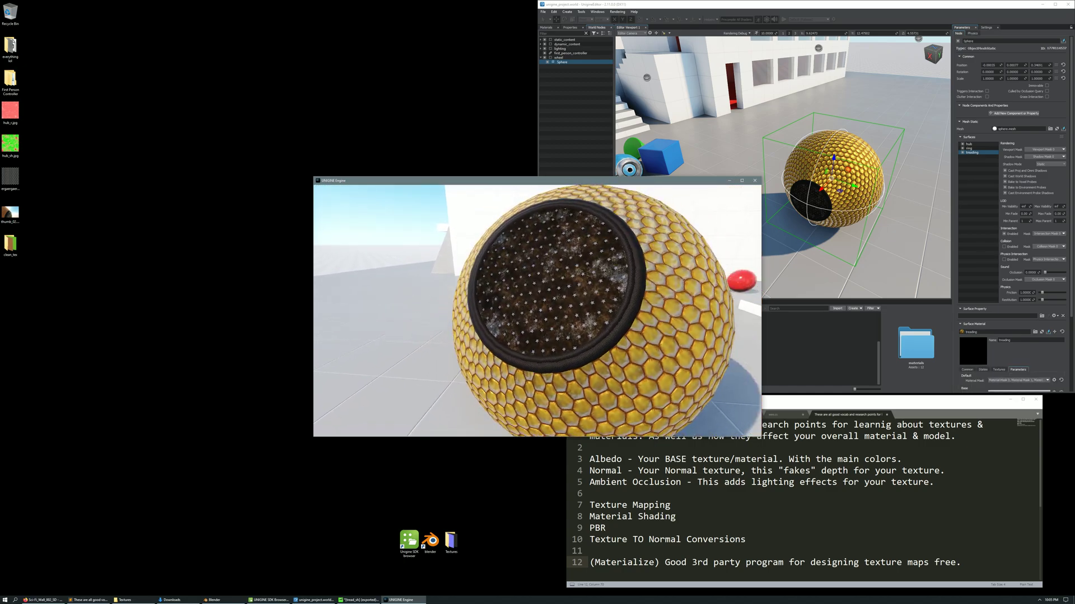
pyautogui.press('s')
pyautogui.press('w')
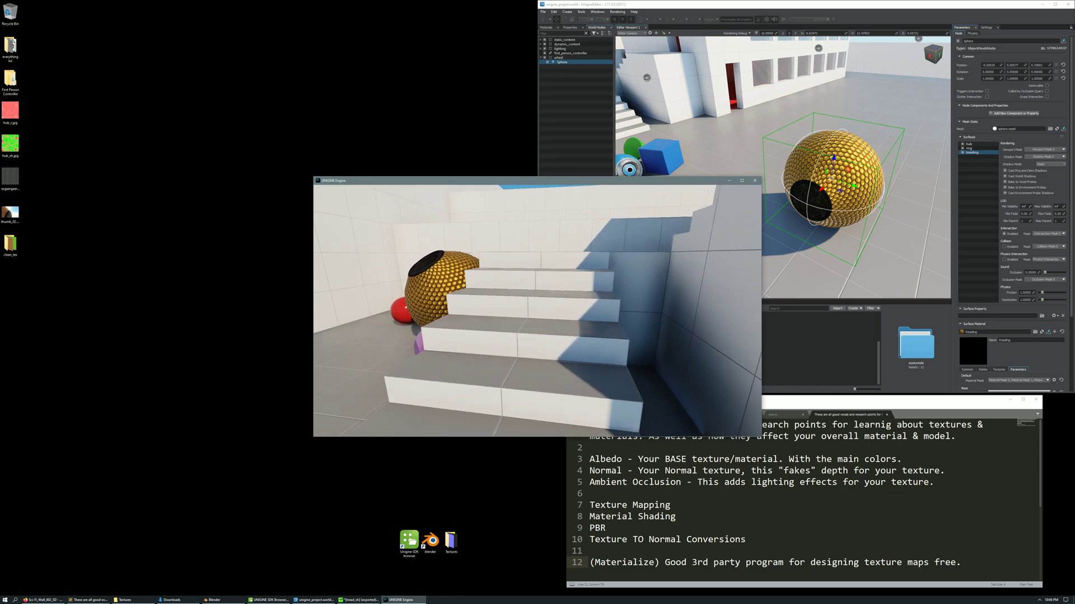
# Explore the stairs and courtyard in the running project, viewing the wheel from a distance and then up close
pyautogui.press('w')
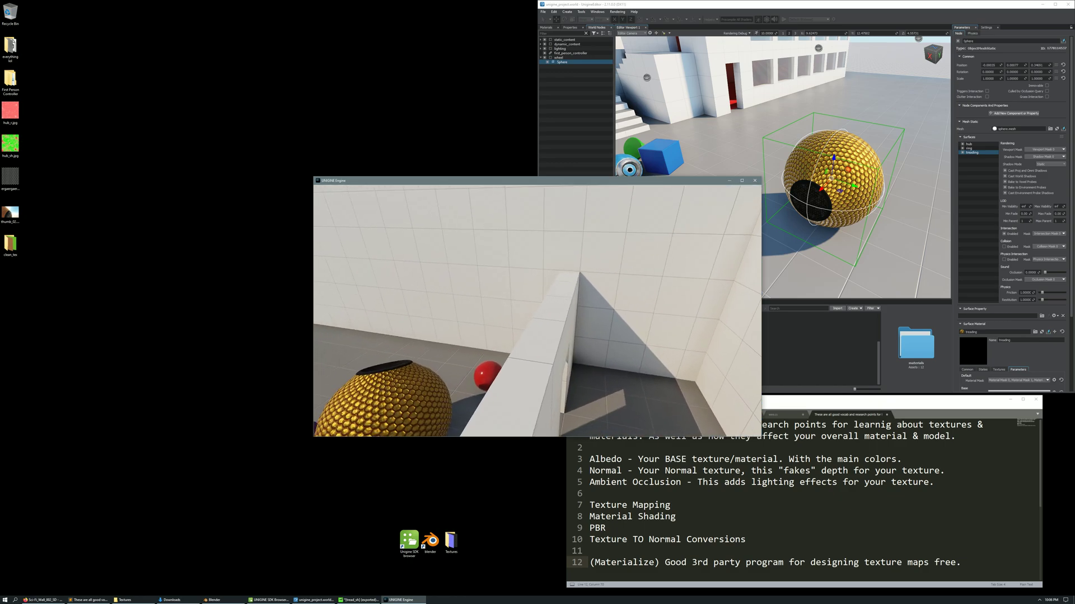
pyautogui.press('w')
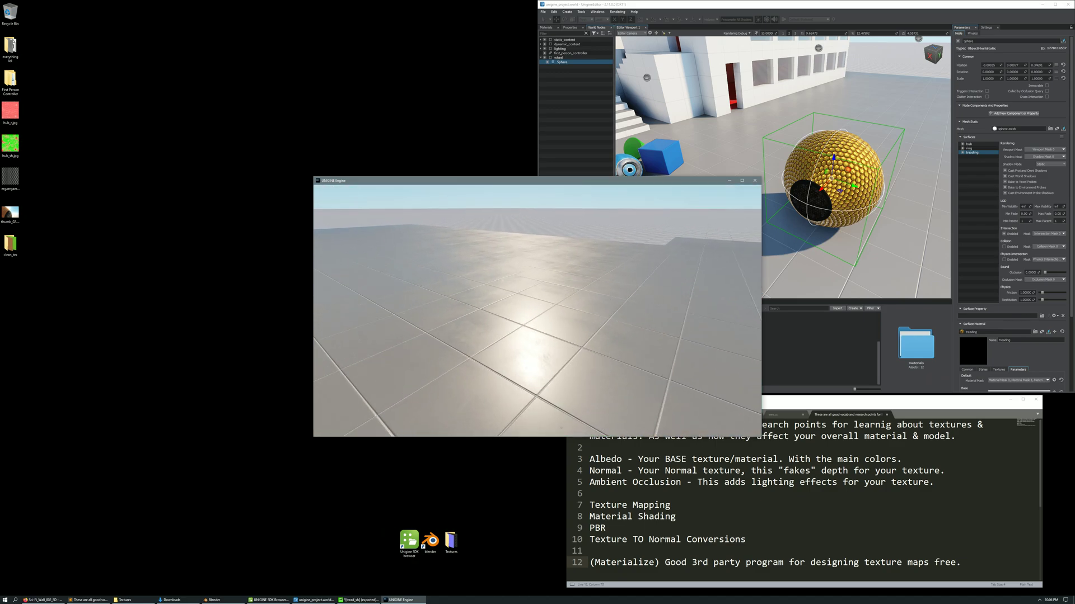
pyautogui.press('w')
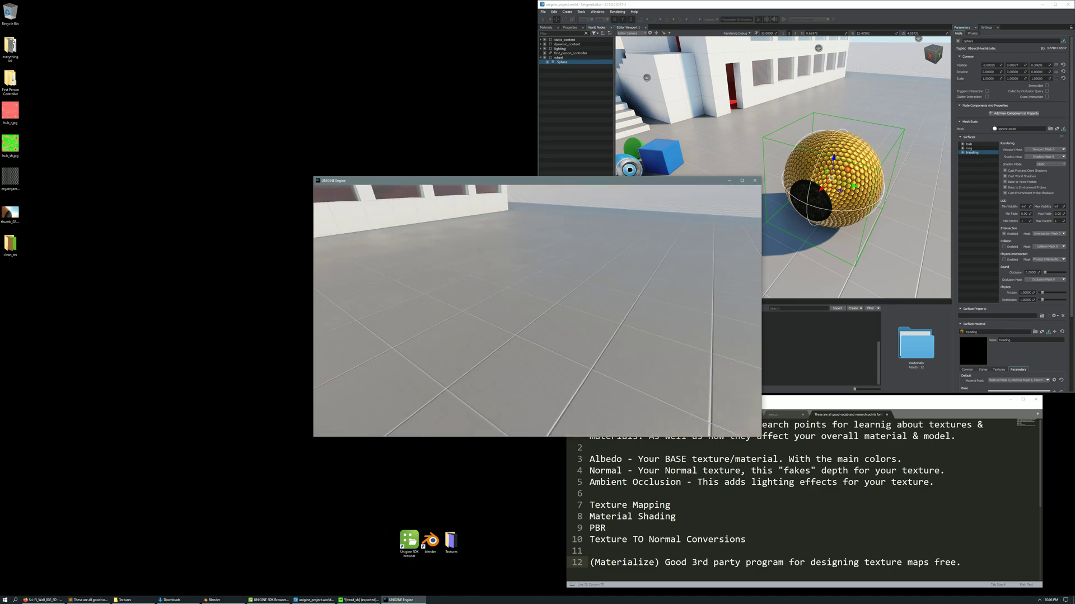
pyautogui.press('w')
pyautogui.press('w')
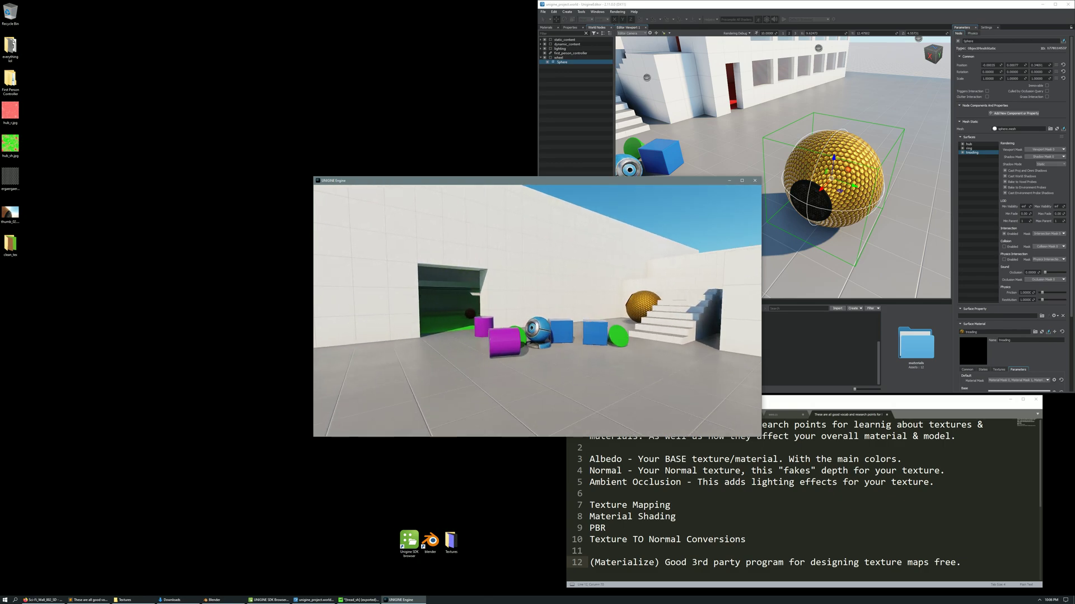
pyautogui.press('s')
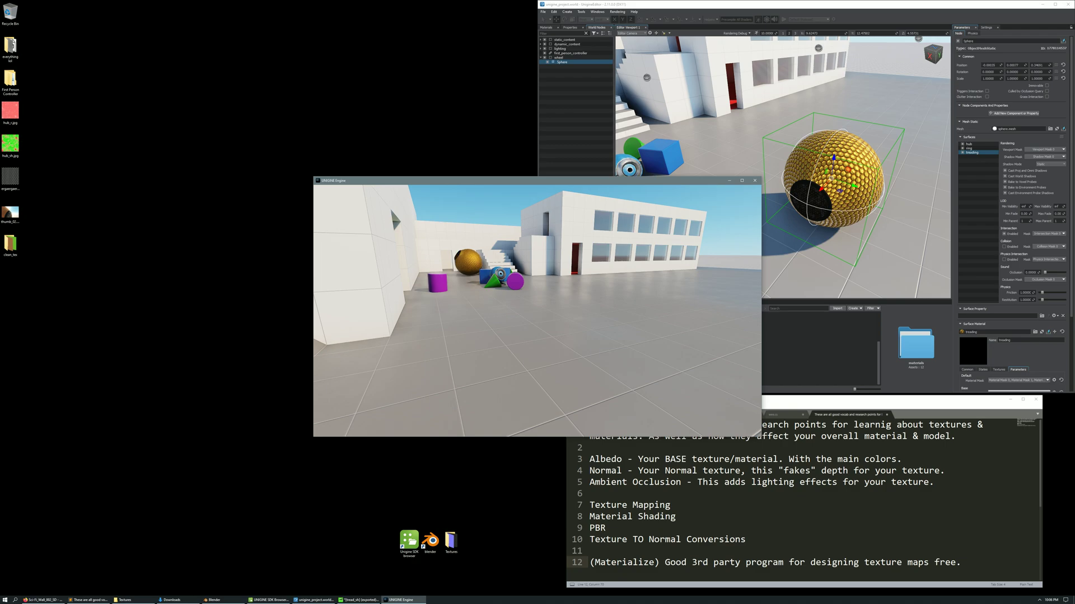
pyautogui.press('w')
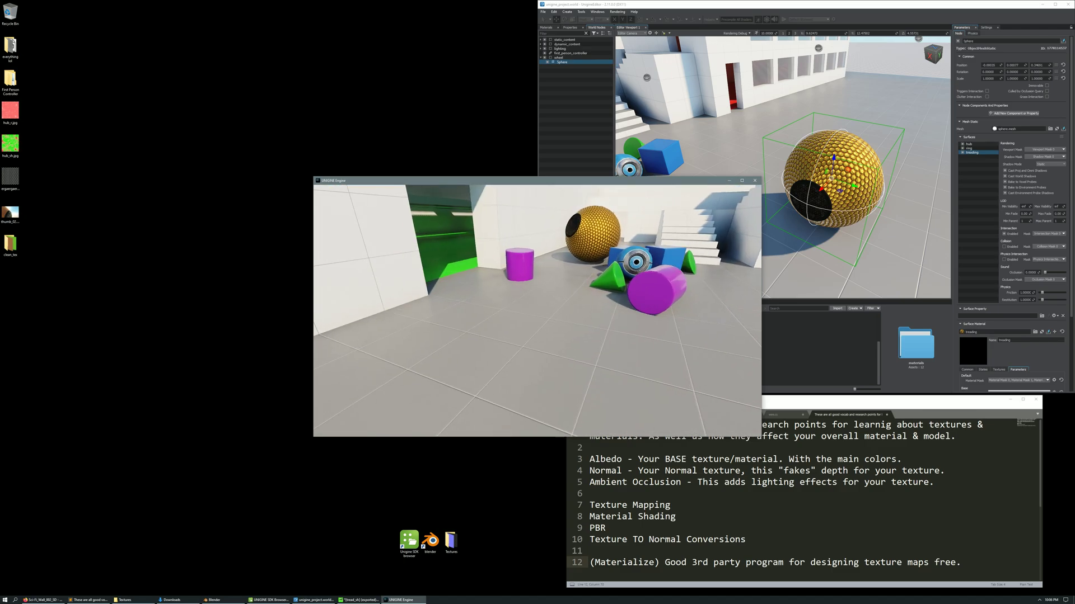
pyautogui.press('w')
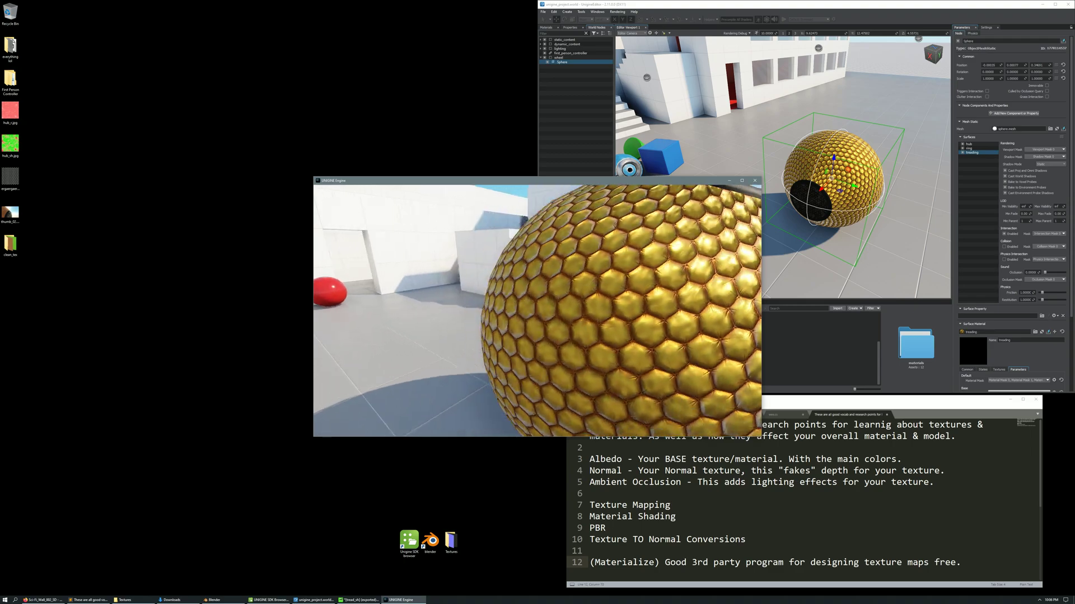